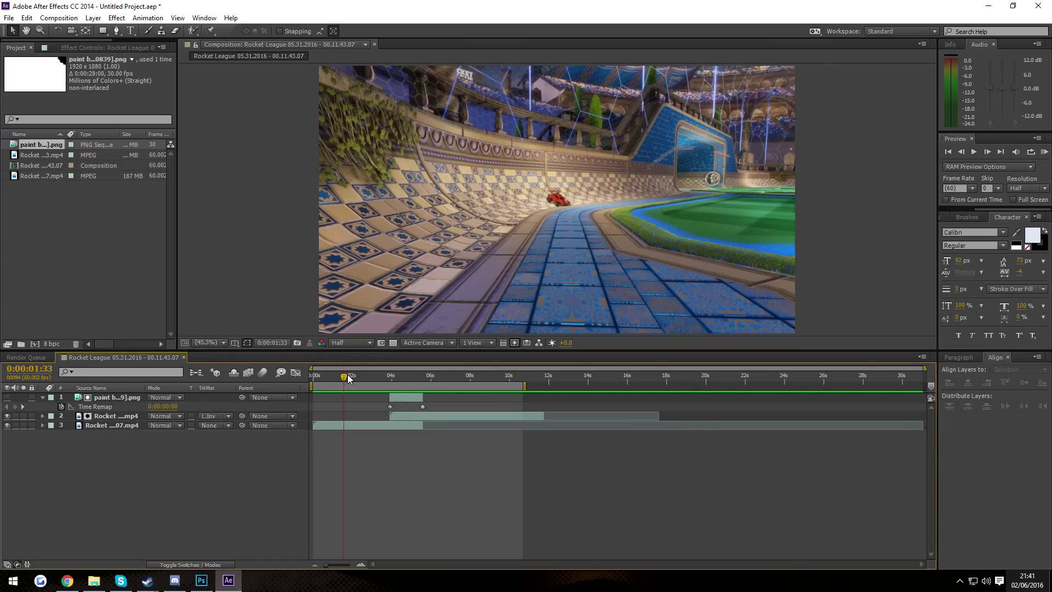
Scrub to about 5 seconds and RAM-preview the luma matte wipe twice, then switch to Photoshop
drag(348, 378, 317, 354)
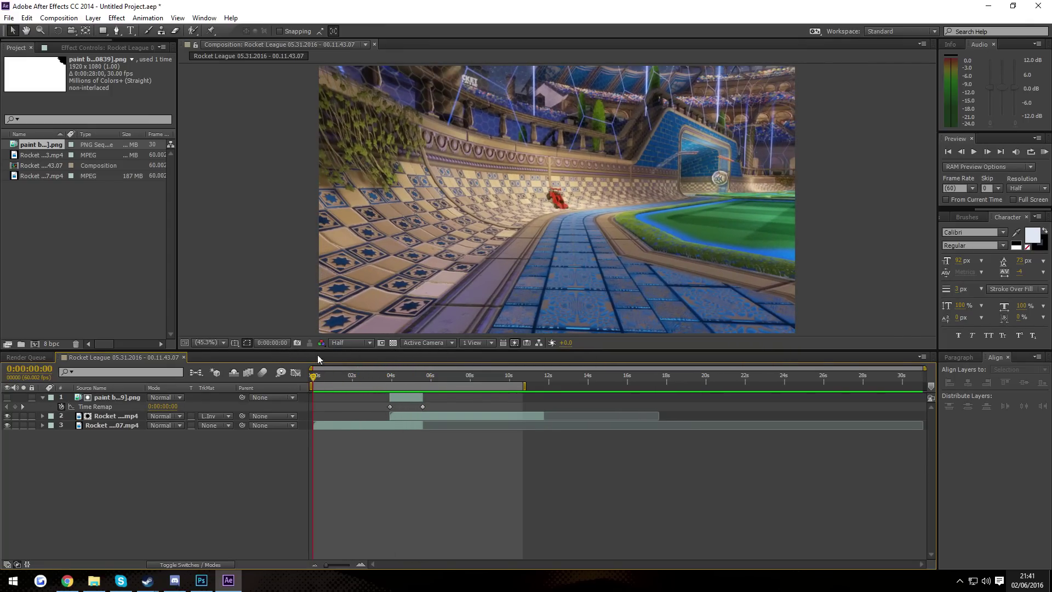
click(1042, 156)
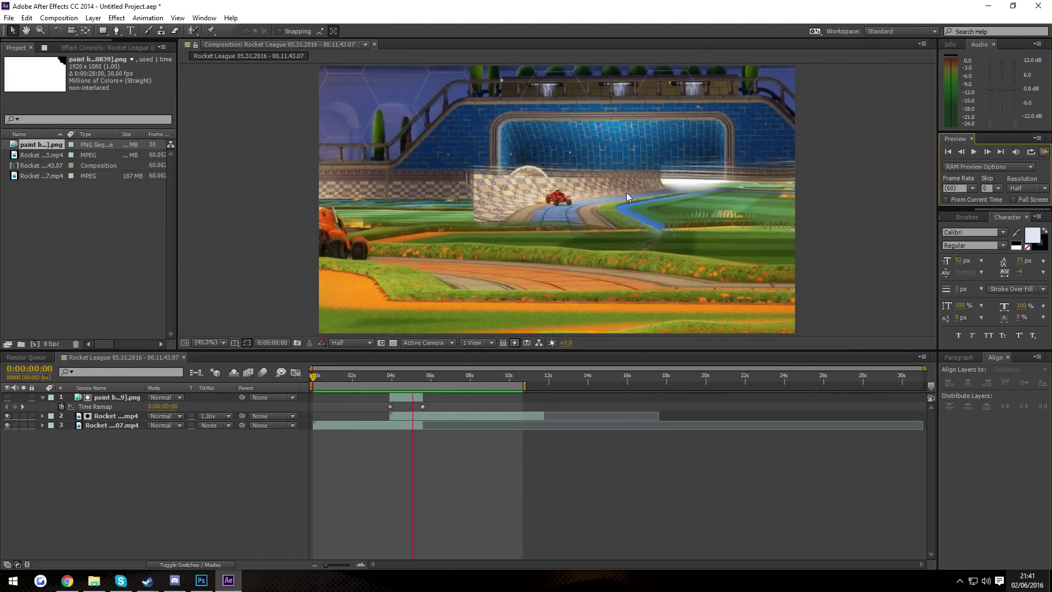
click(393, 464)
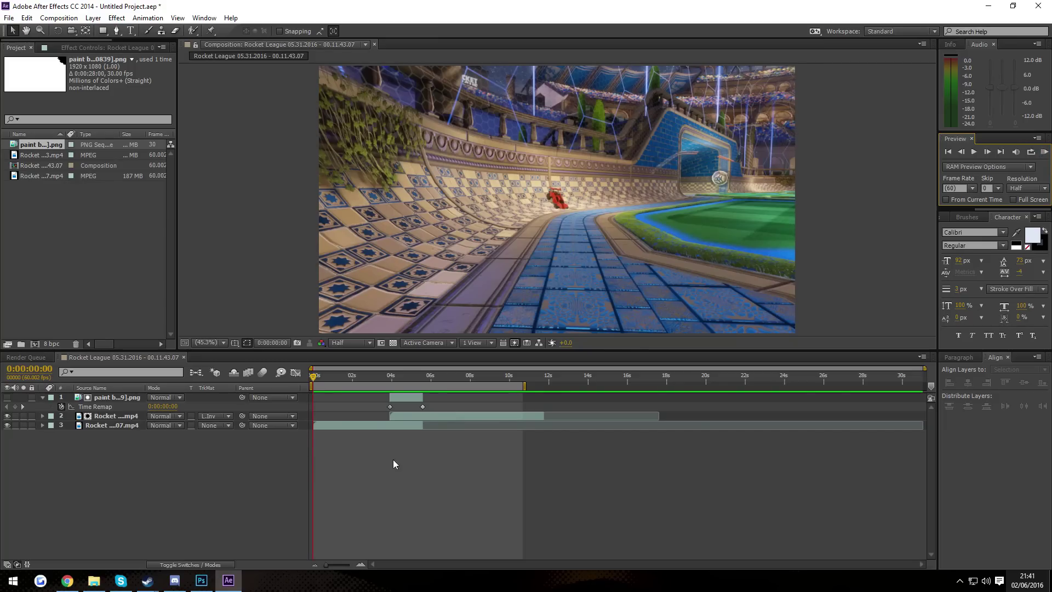
mouse_move(386, 376)
mouse_down()
mouse_move(422, 375)
mouse_move(374, 375)
mouse_up()
click(1044, 151)
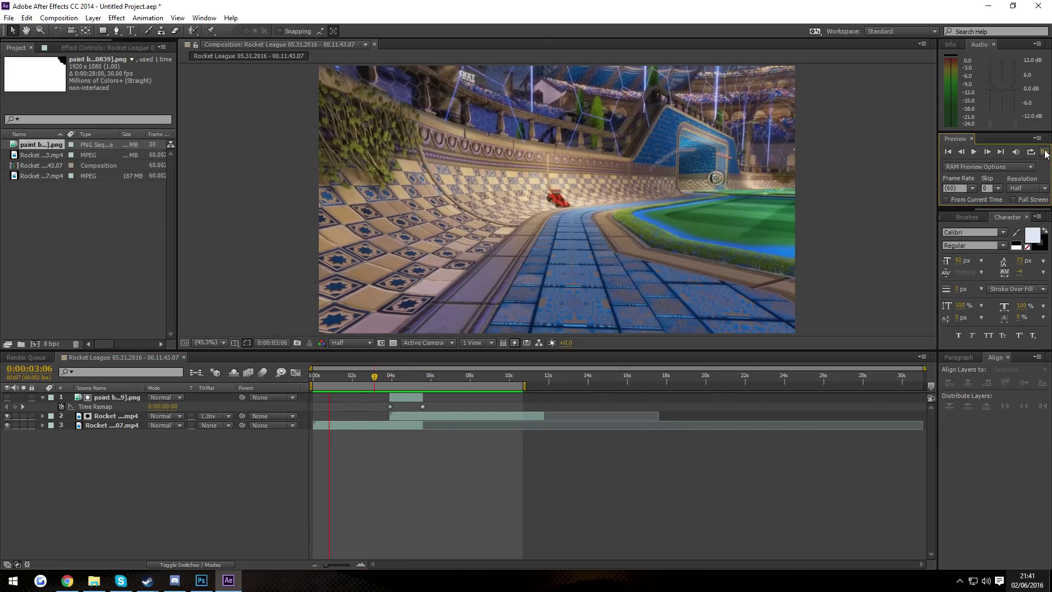
click(1045, 151)
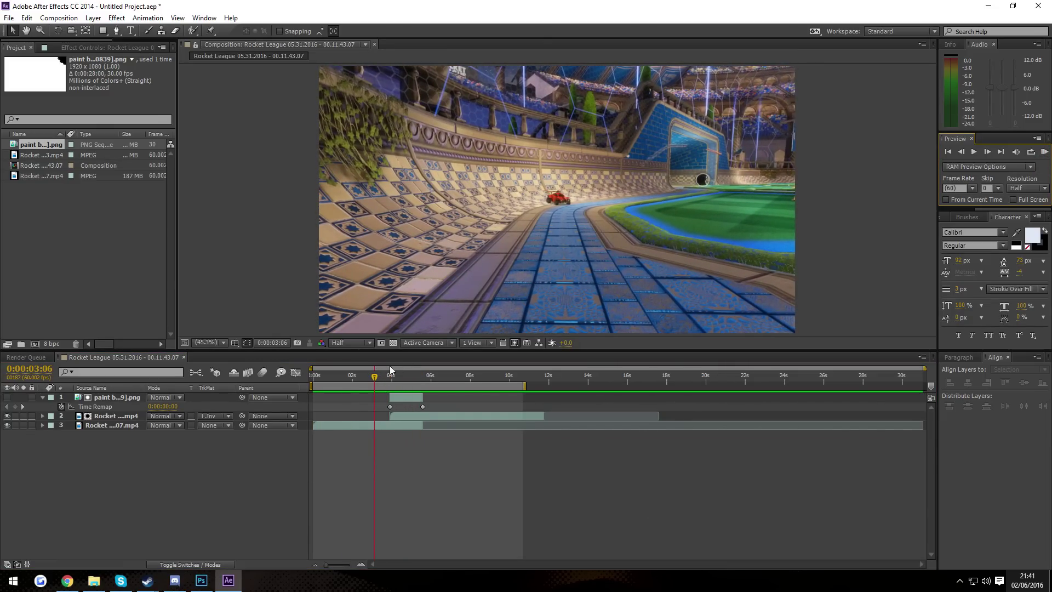
click(201, 580)
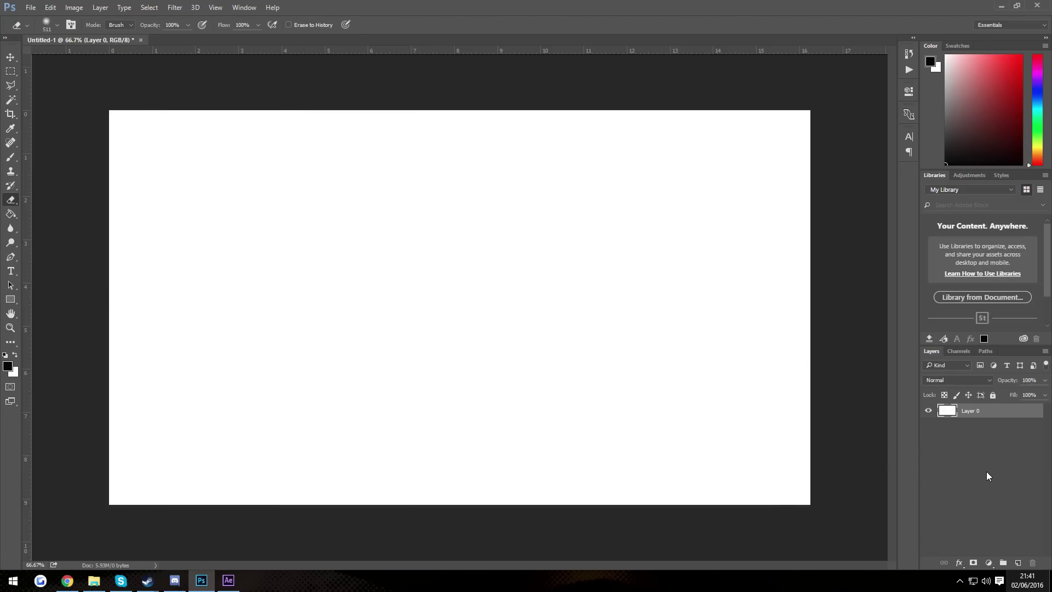
Show the Timeline panel with Layer 0's video clip, plus the Actions panel
click(998, 458)
click(244, 7)
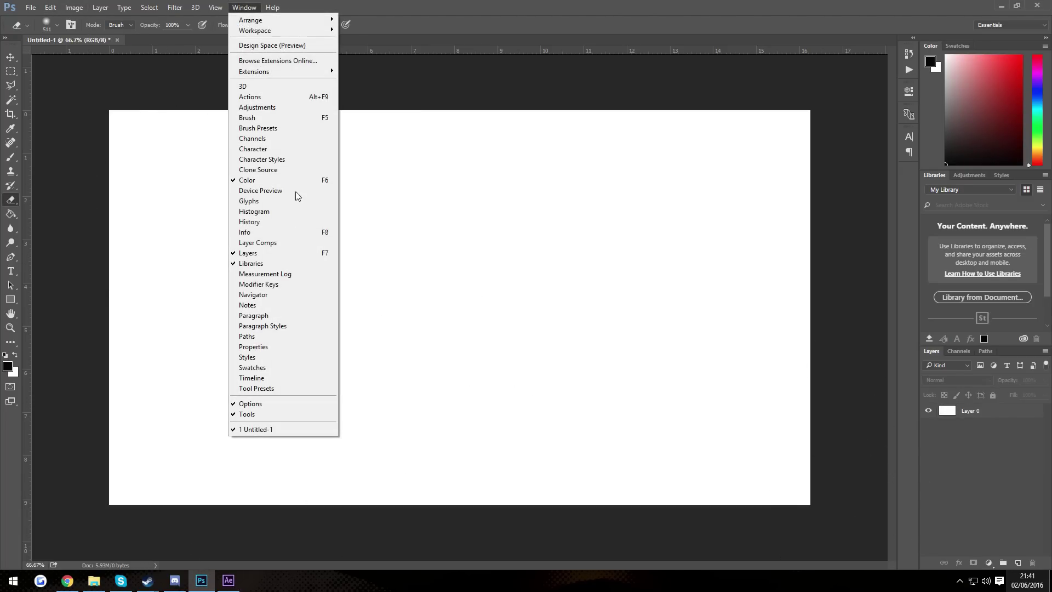
click(273, 378)
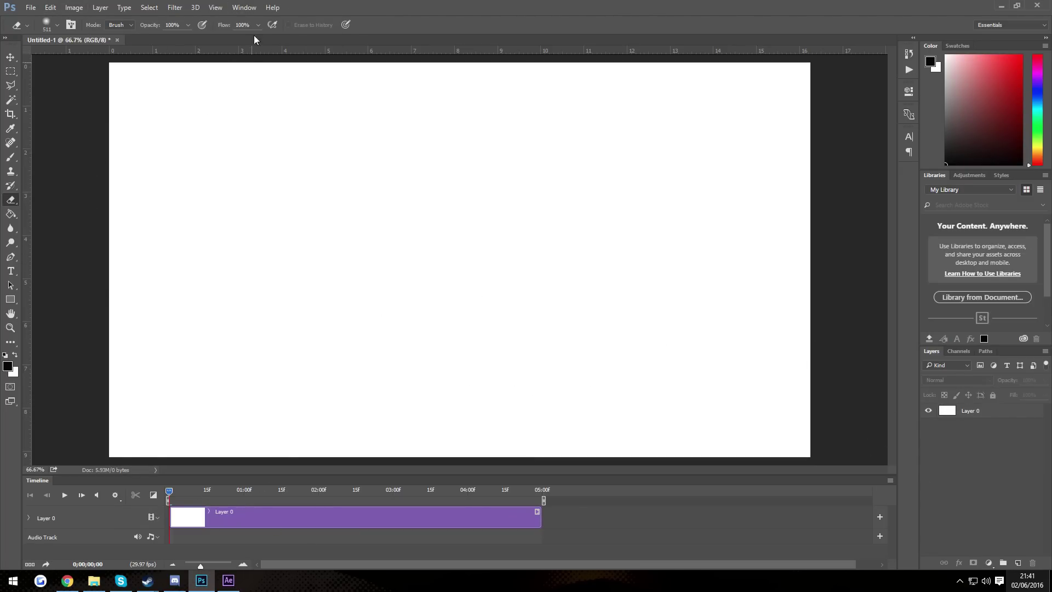
click(243, 7)
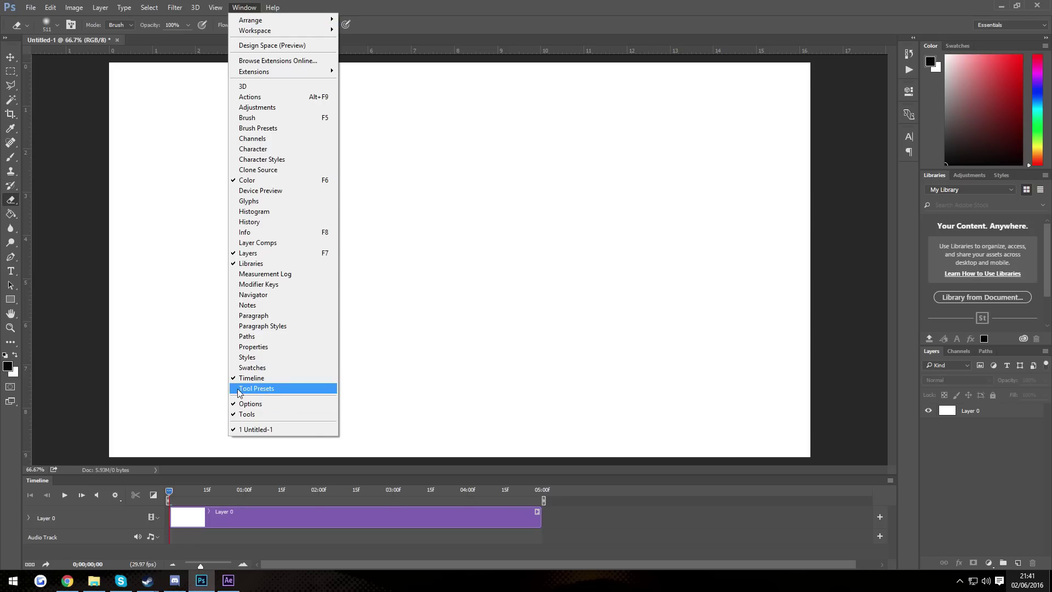
click(585, 506)
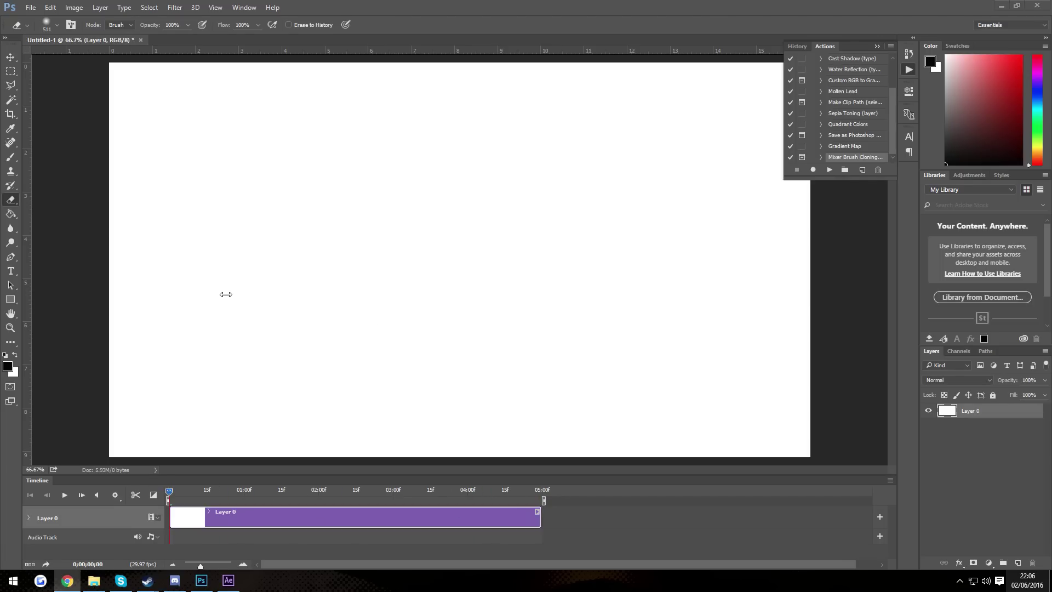
click(74, 7)
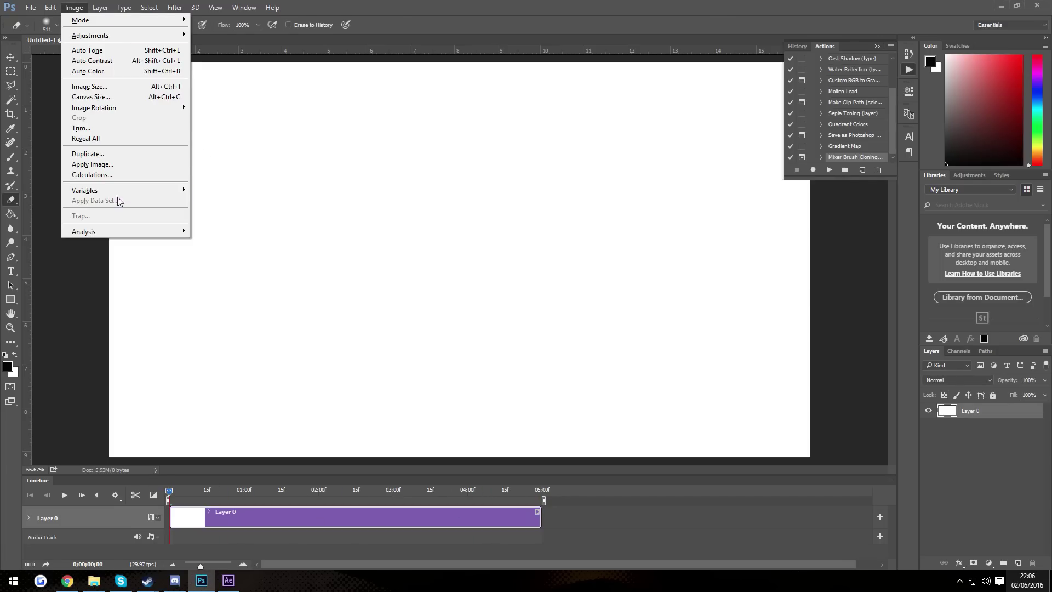
click(51, 7)
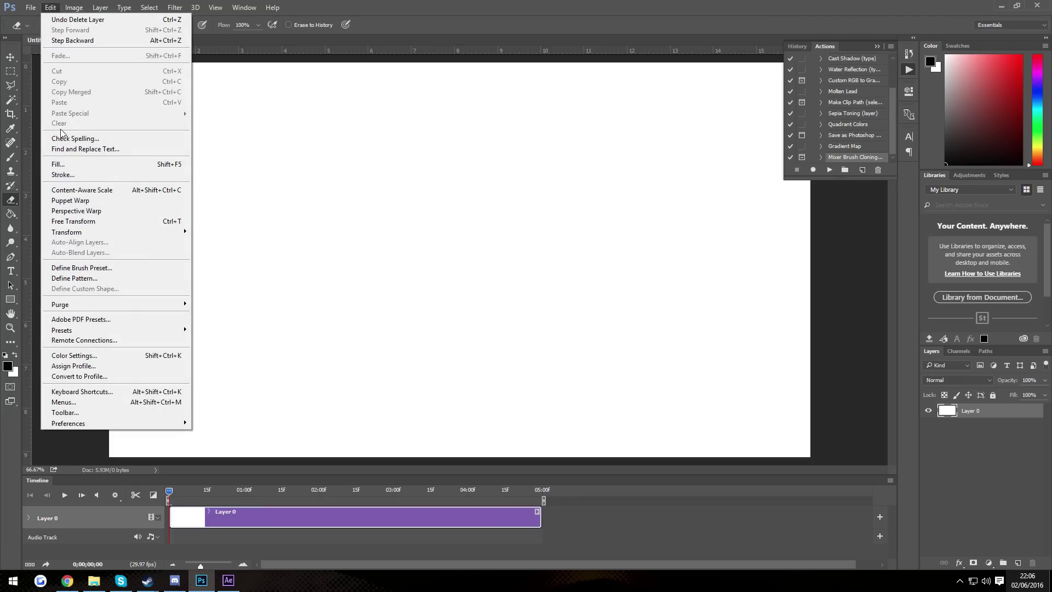
click(75, 392)
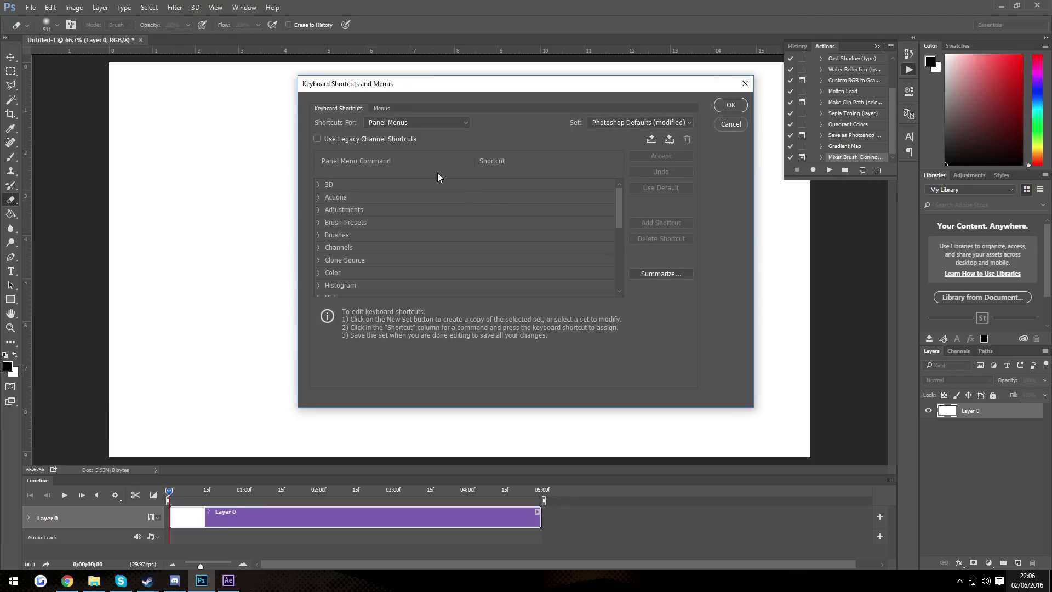
click(412, 121)
click(406, 122)
scroll(415, 237, down, 3)
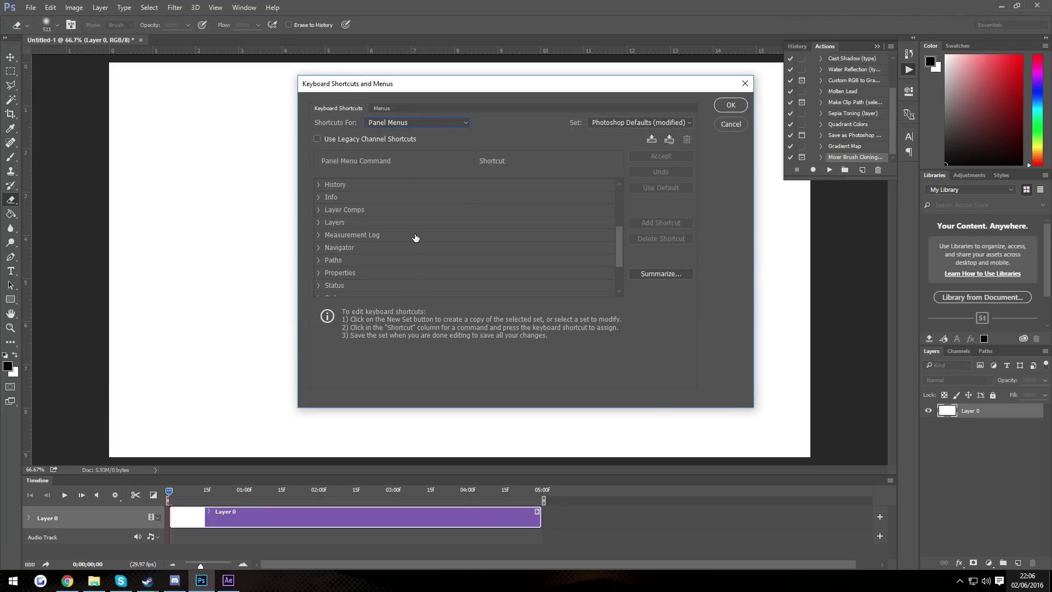
scroll(416, 237, down, 2)
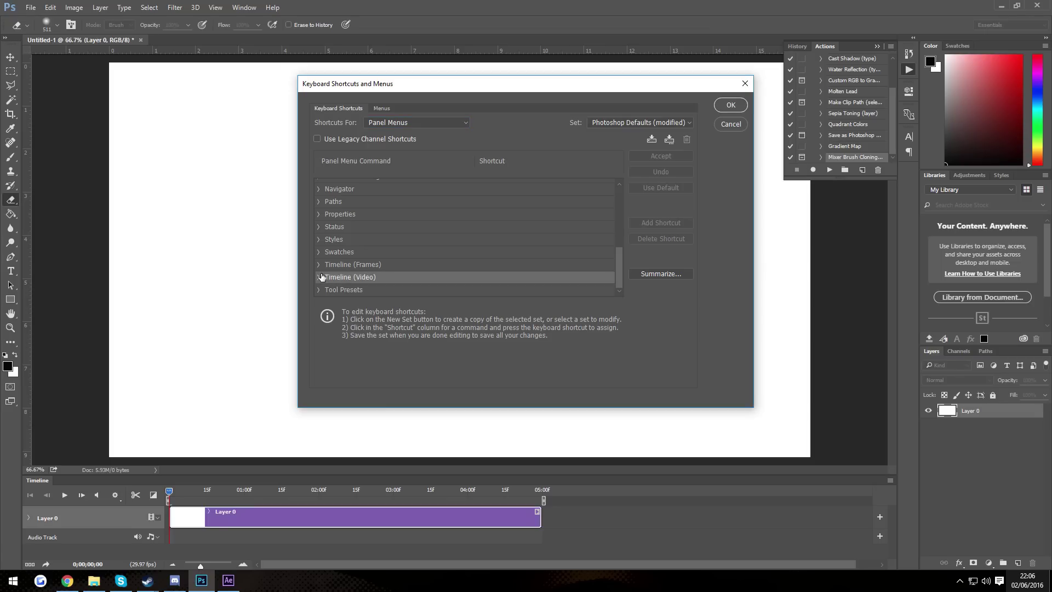
click(340, 272)
scroll(471, 237, down, 3)
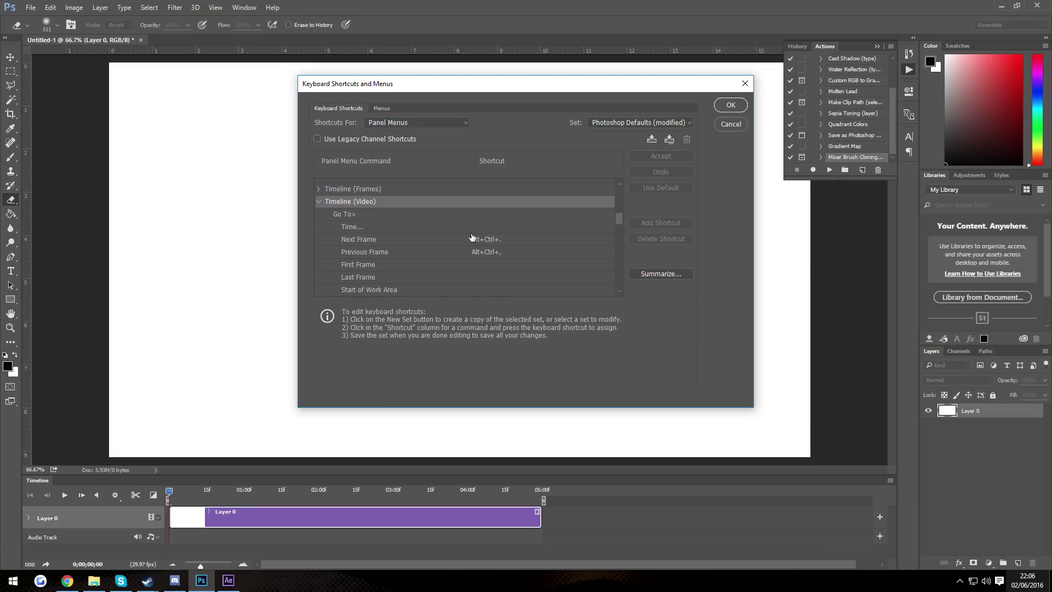
click(436, 243)
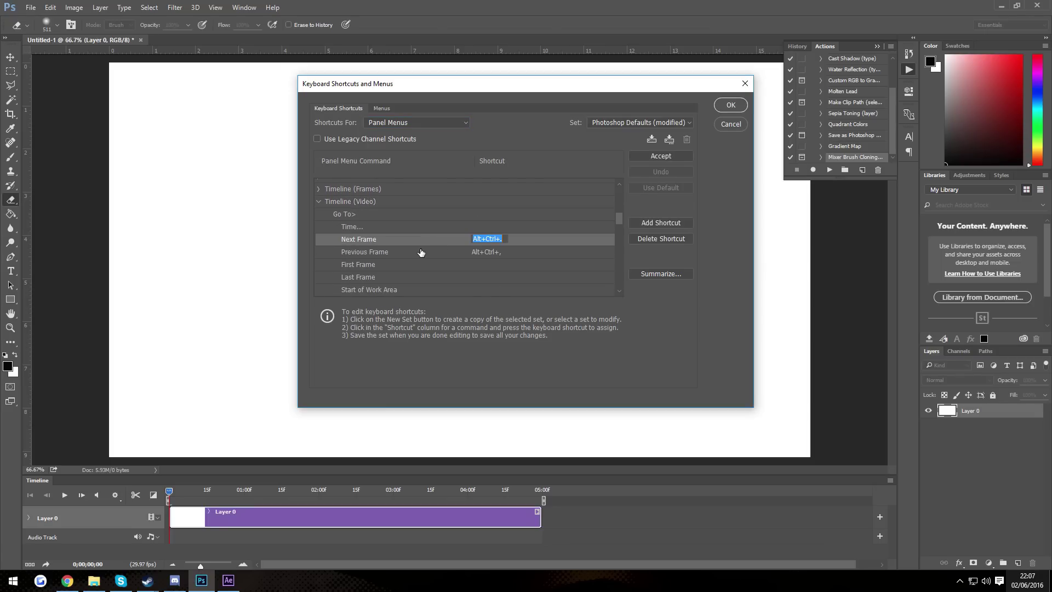
click(413, 255)
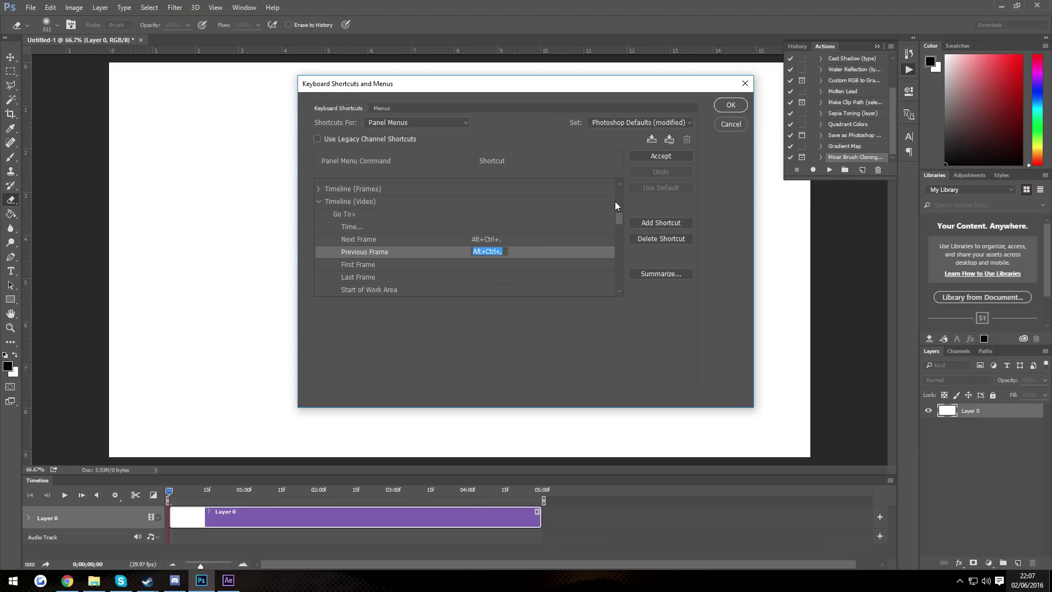
click(615, 280)
drag(620, 221, 619, 277)
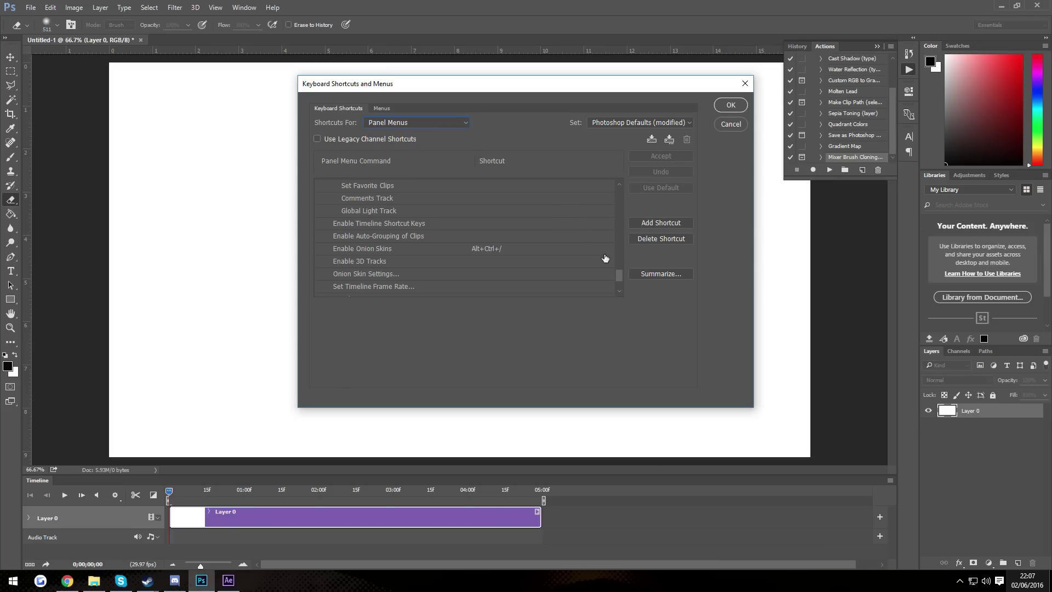
scroll(605, 258, up, 10)
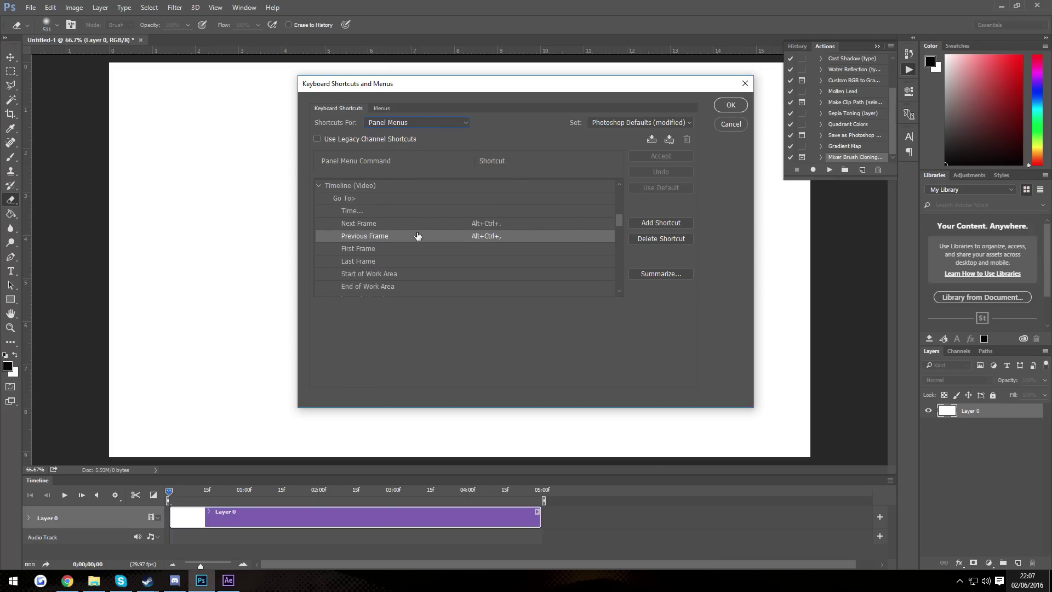
scroll(419, 241, down, 5)
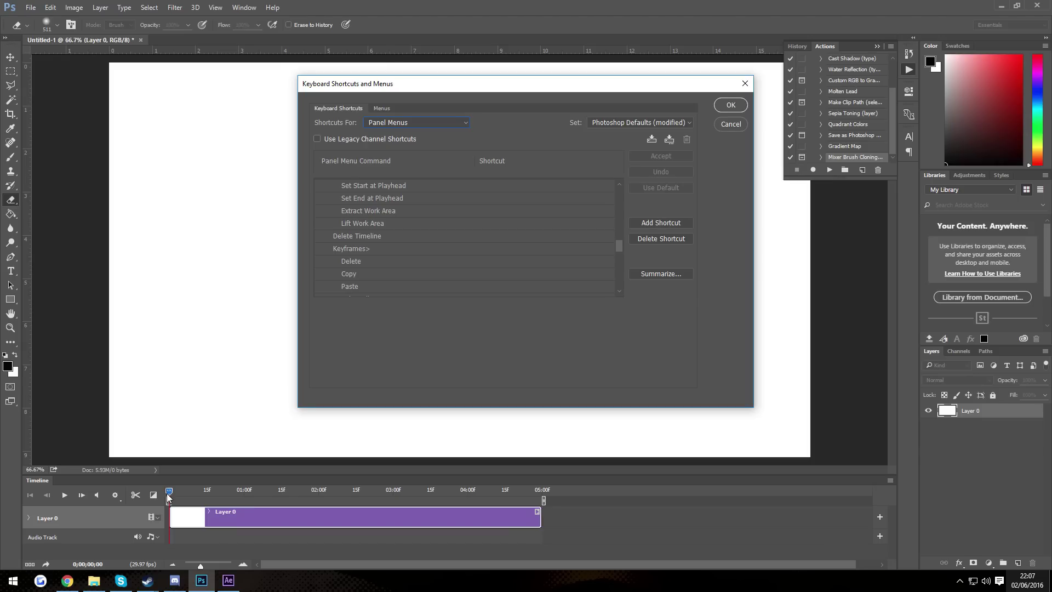
scroll(512, 261, down, 10)
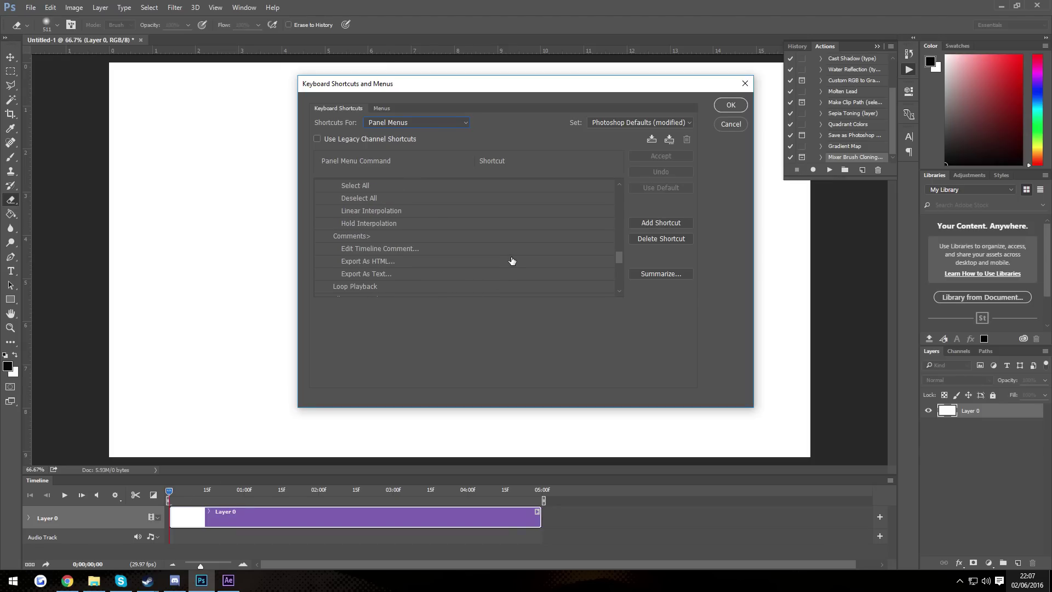
scroll(505, 232, up, 10)
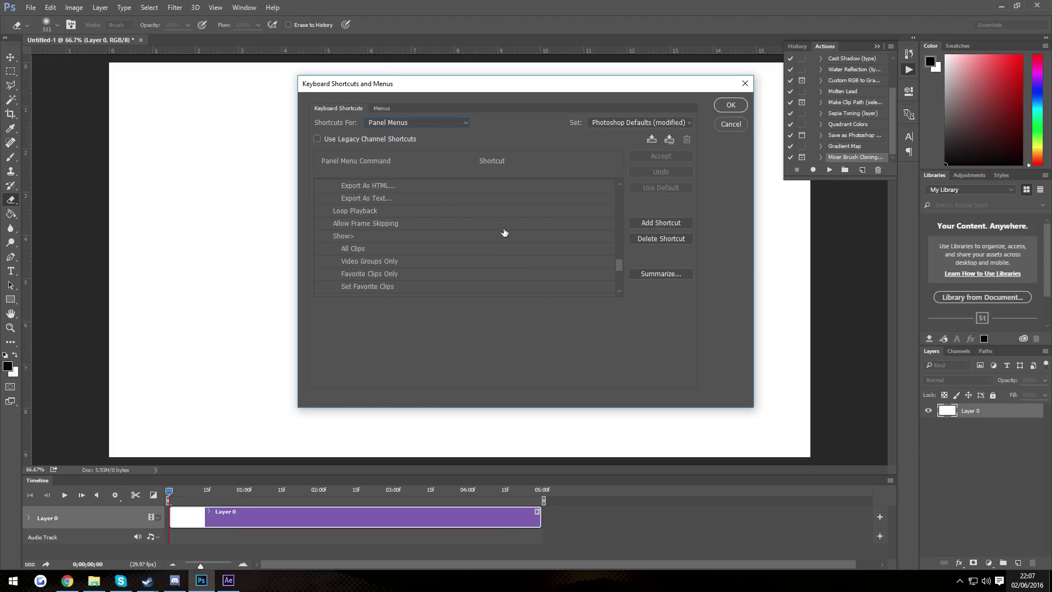
click(731, 105)
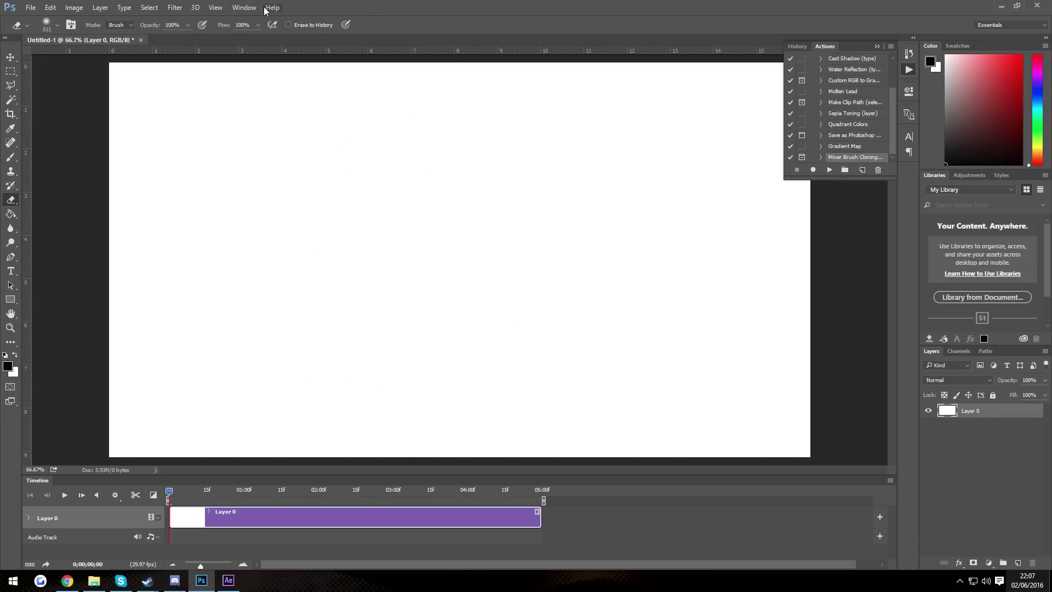
Create a new action named Duplicate on function key F9 and start recording
click(245, 7)
click(857, 43)
click(861, 170)
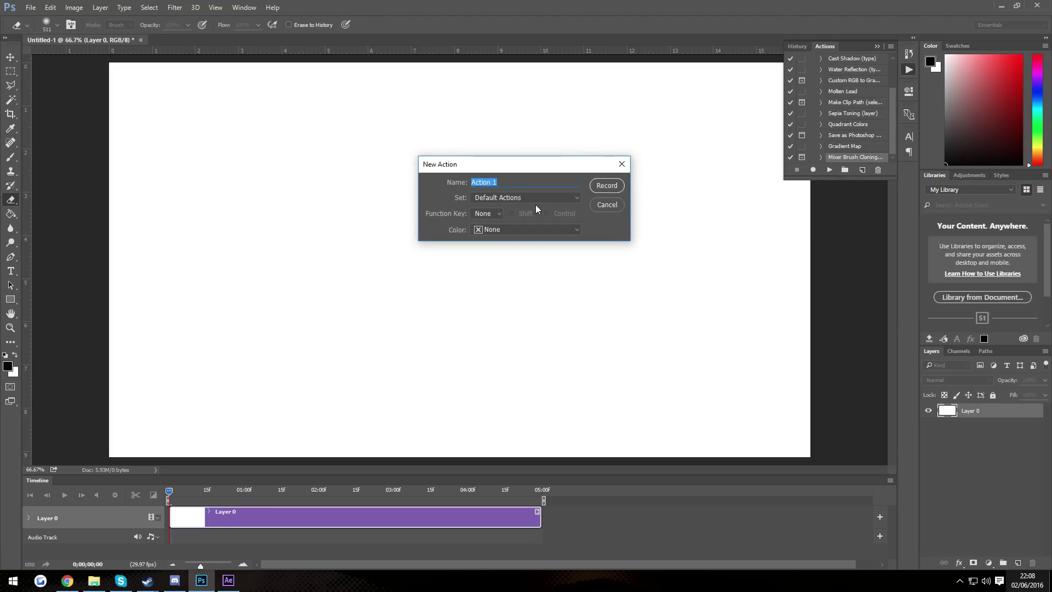
text(Duplicate)
click(486, 213)
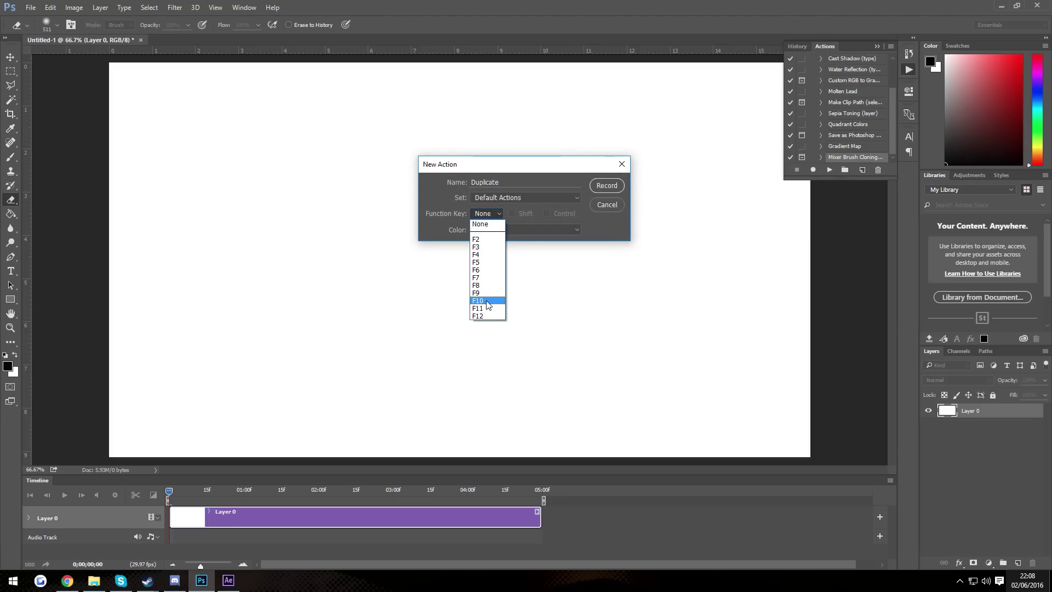
click(482, 293)
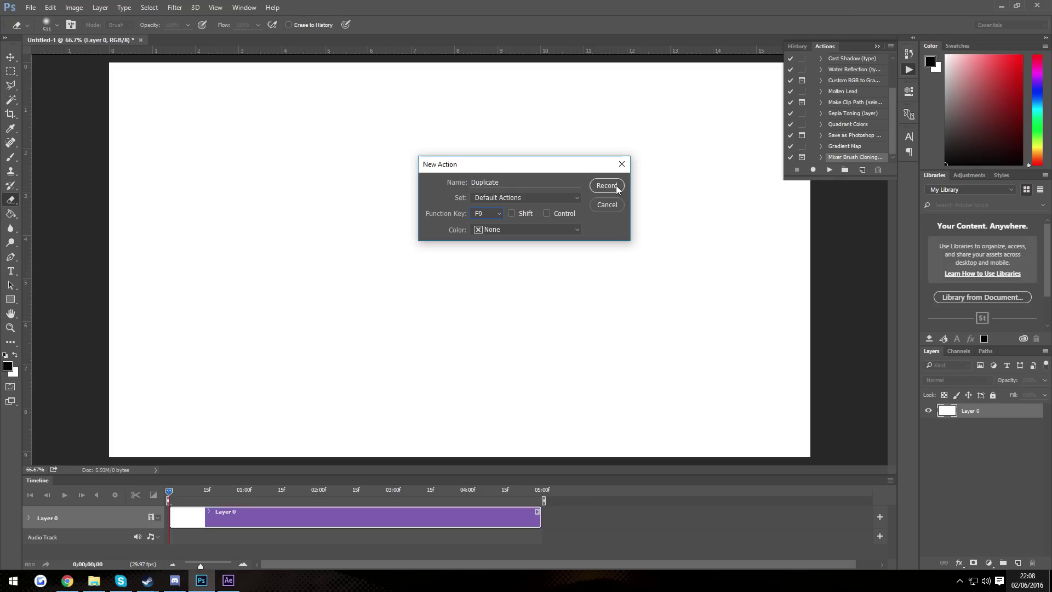
click(597, 190)
Record a new blank video layer, a black test stroke and Duplicate Frame, then test with F9
key(b)
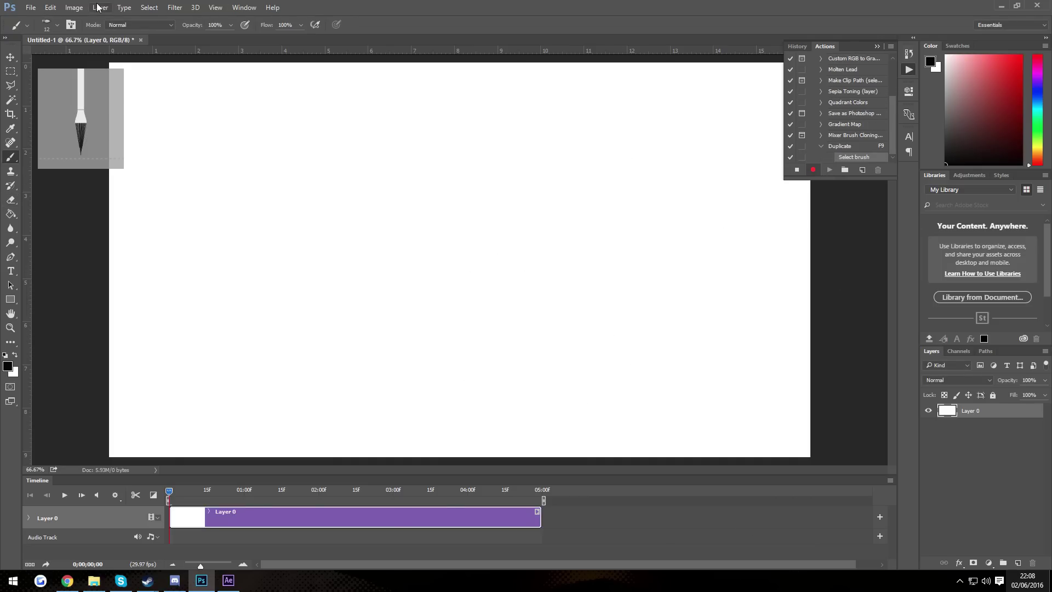
click(100, 8)
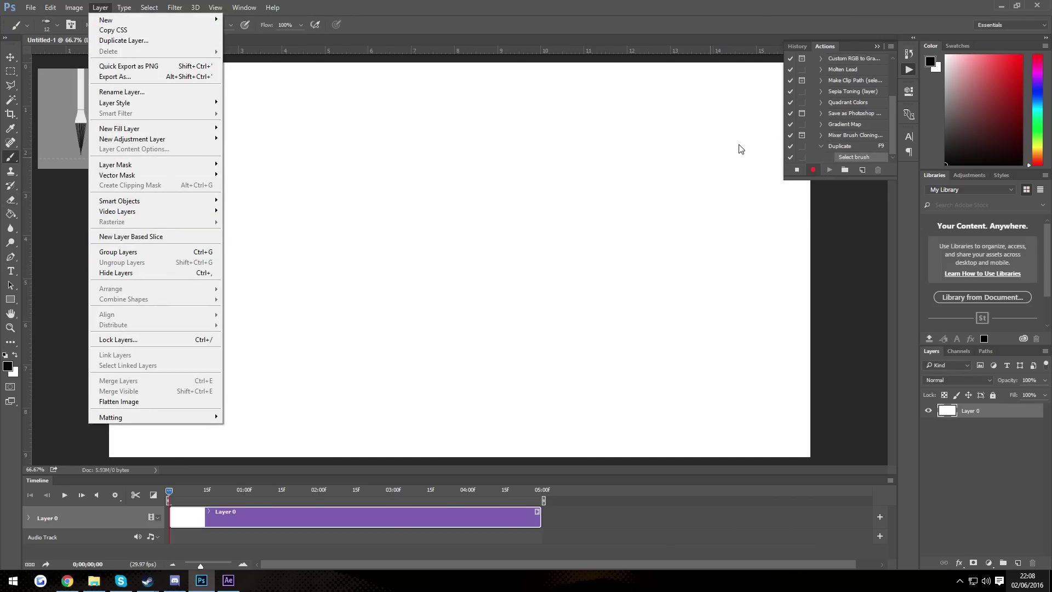
mouse_move(170, 212)
click(274, 226)
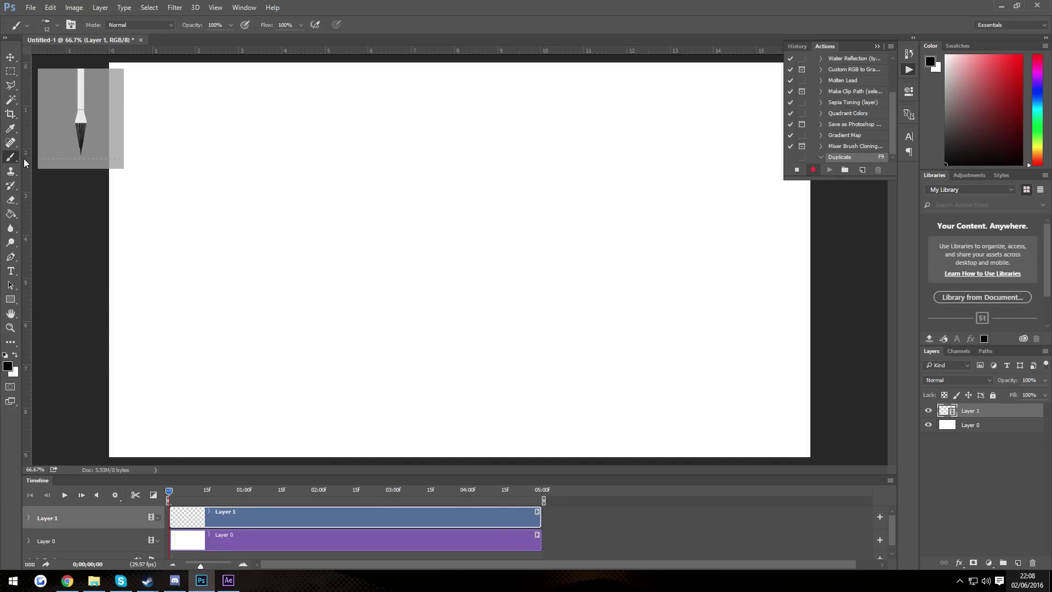
drag(292, 241, 409, 213)
click(101, 7)
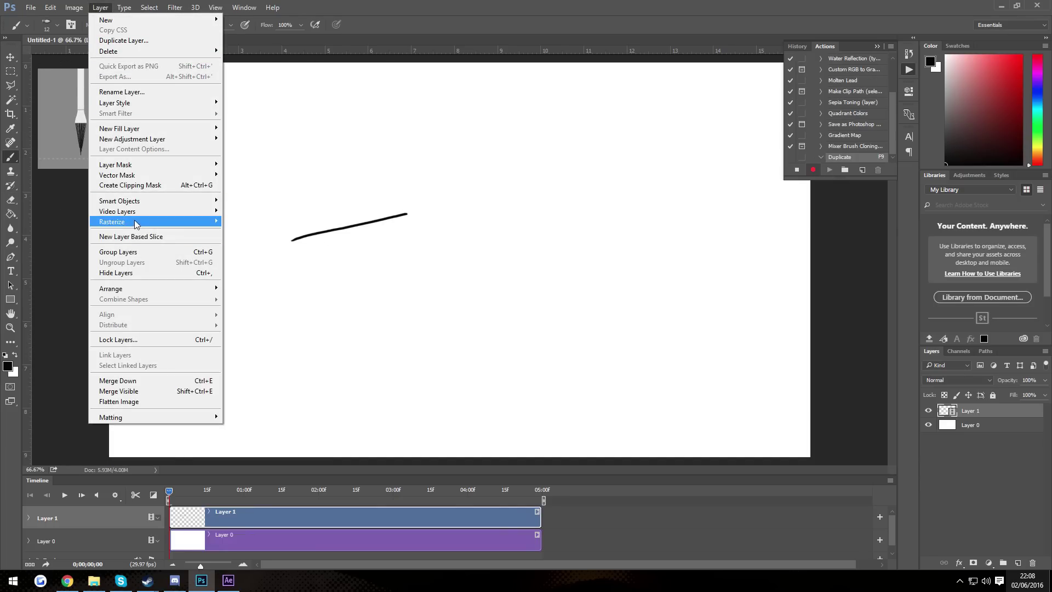
mouse_move(143, 211)
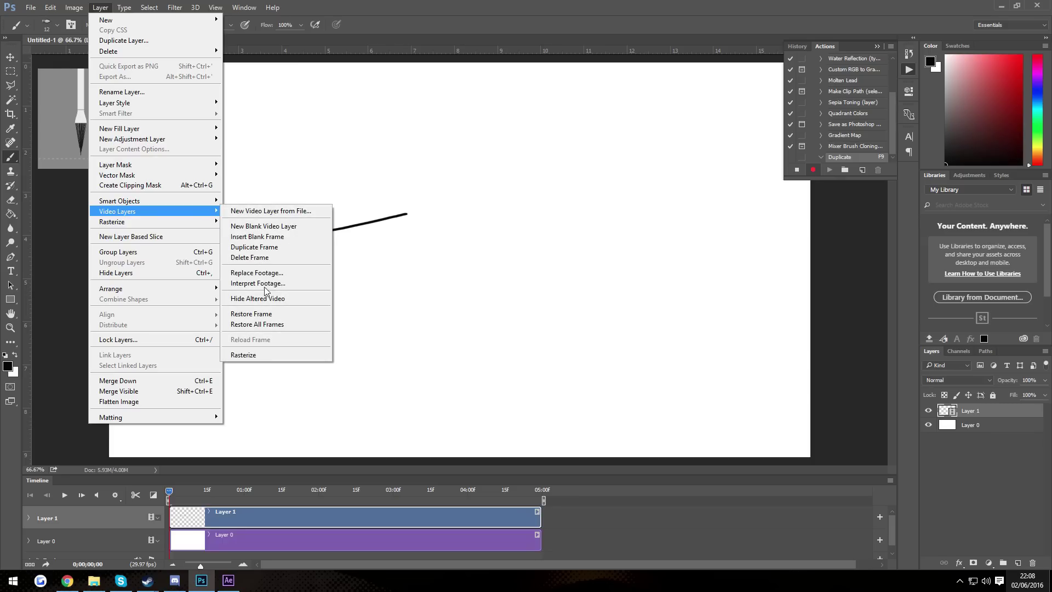
click(263, 247)
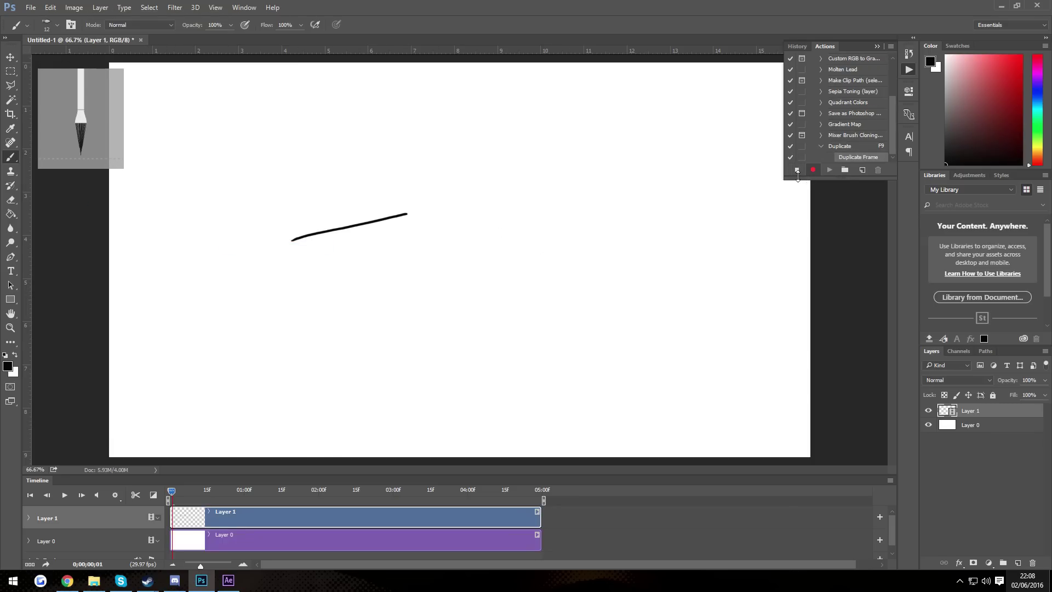
click(798, 170)
key(F9)
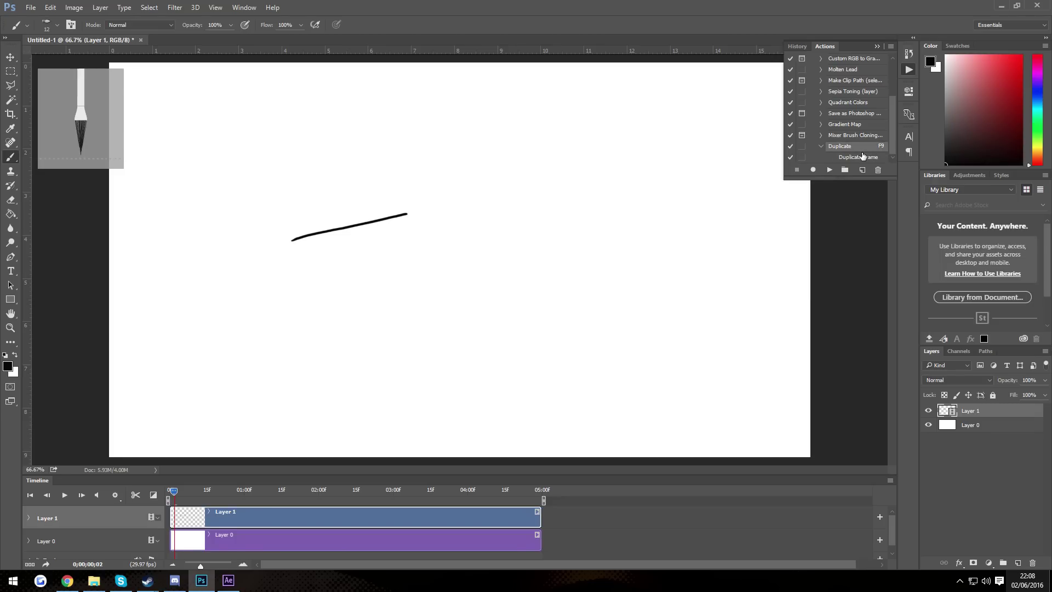
Reassign the Duplicate action's function key from F9 to F10
double_click(860, 151)
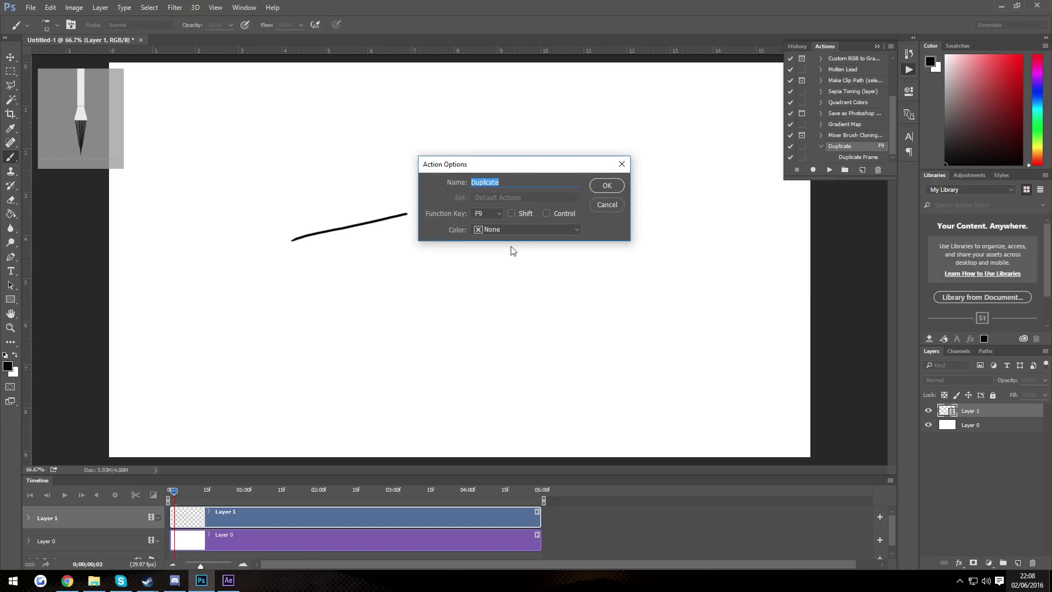
click(492, 217)
click(484, 298)
click(606, 186)
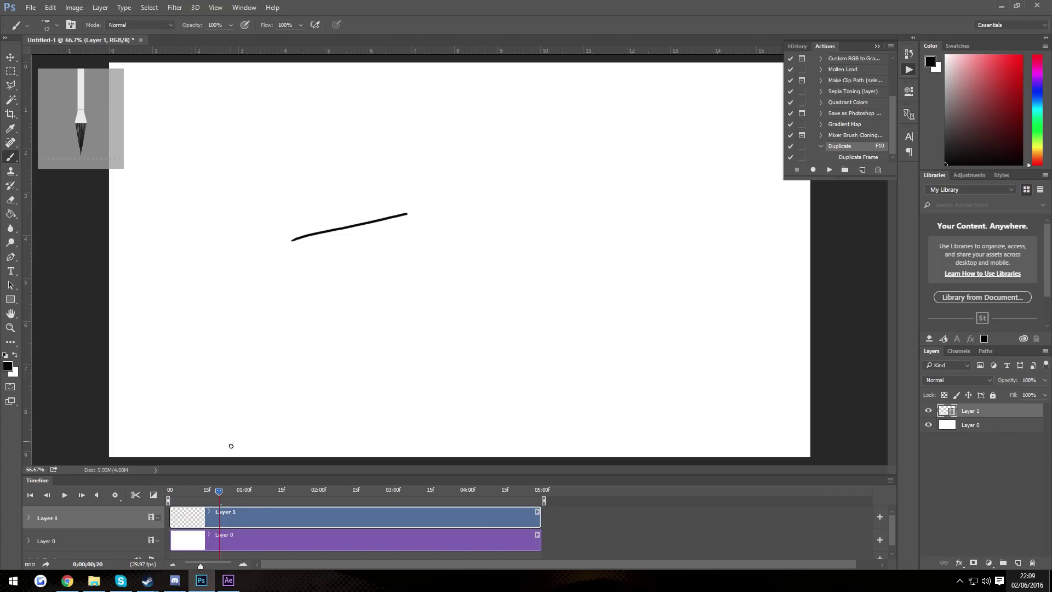
Scrub frames 10 to 20 to check the stroke, then reselect Layer 1
mouse_move(219, 497)
mouse_down()
mouse_move(191, 493)
mouse_move(229, 478)
mouse_move(195, 485)
mouse_up()
drag(195, 492, 222, 491)
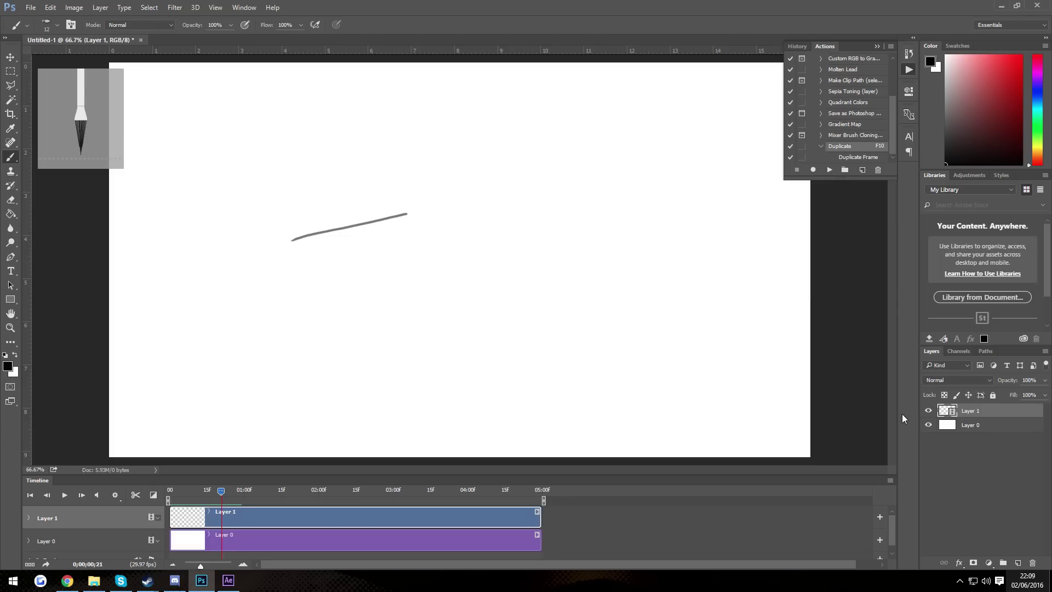
key(Left)
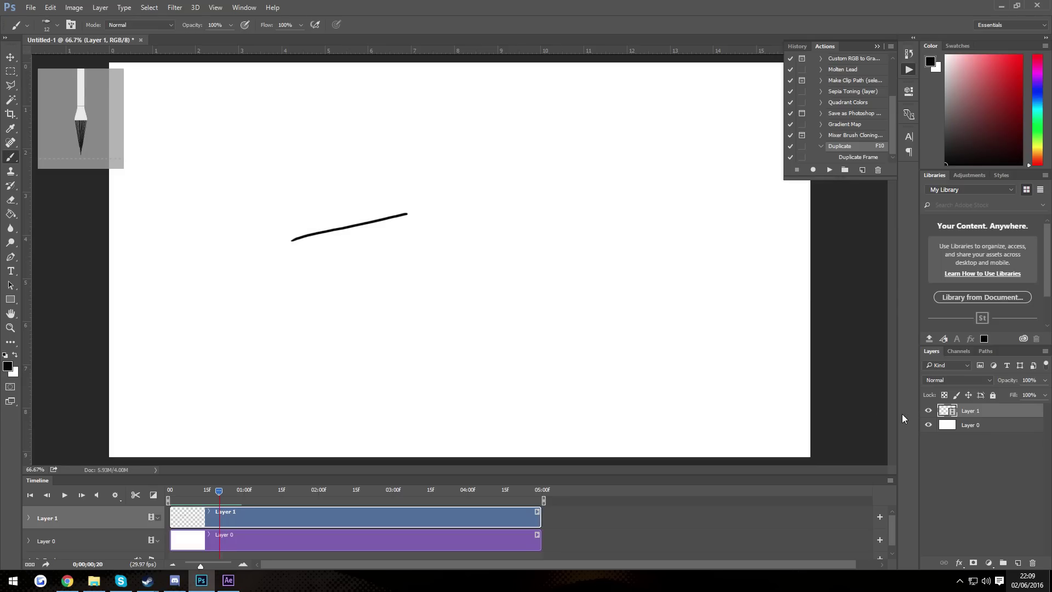
click(948, 441)
click(993, 411)
Delete the test stroke layer and choose a bristle brush tip at 128 px
click(982, 414)
key(Delete)
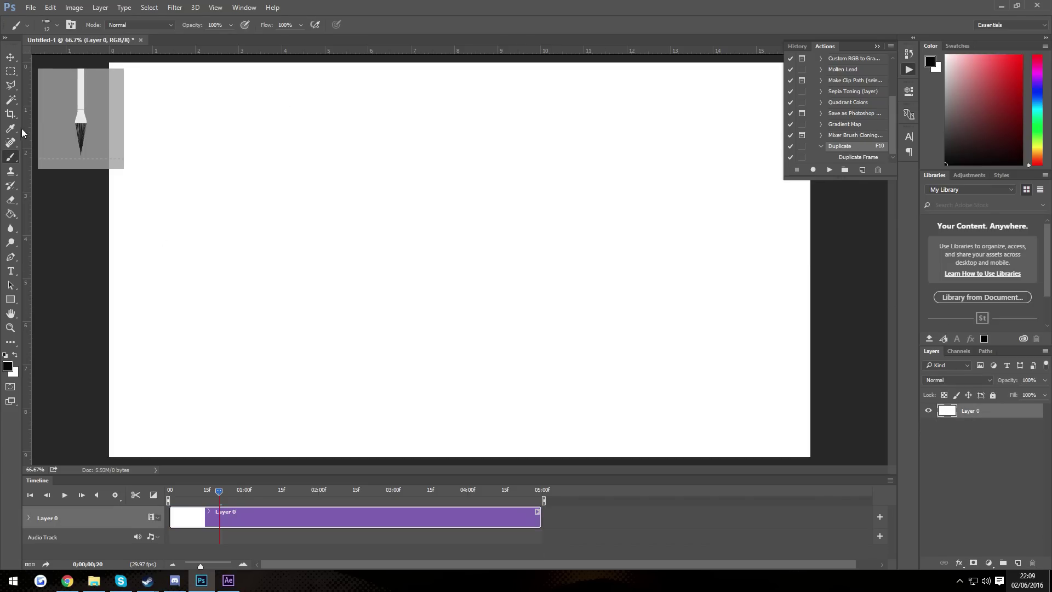
right_click(259, 223)
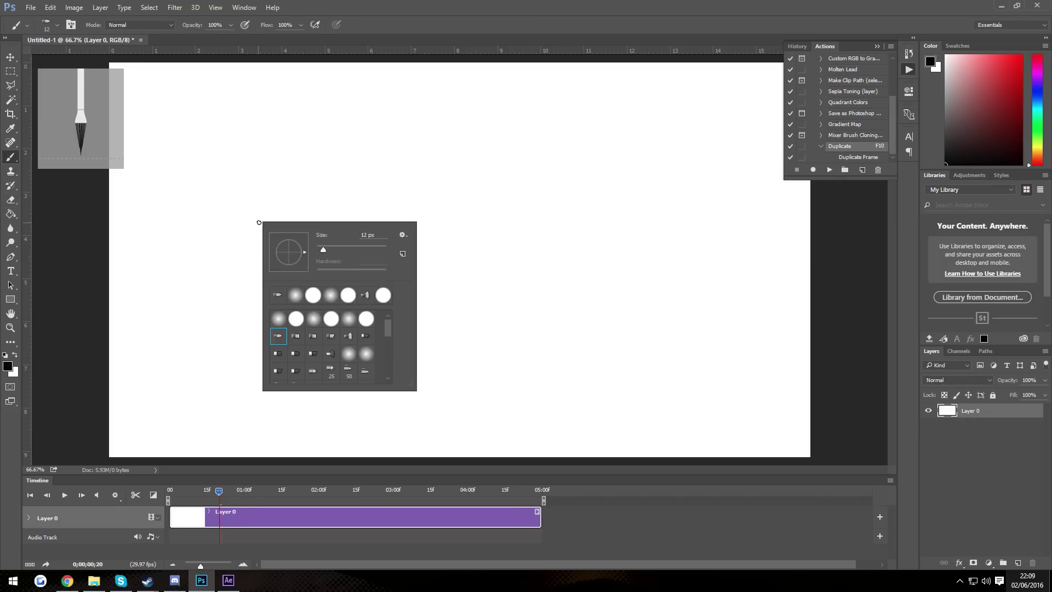
click(374, 247)
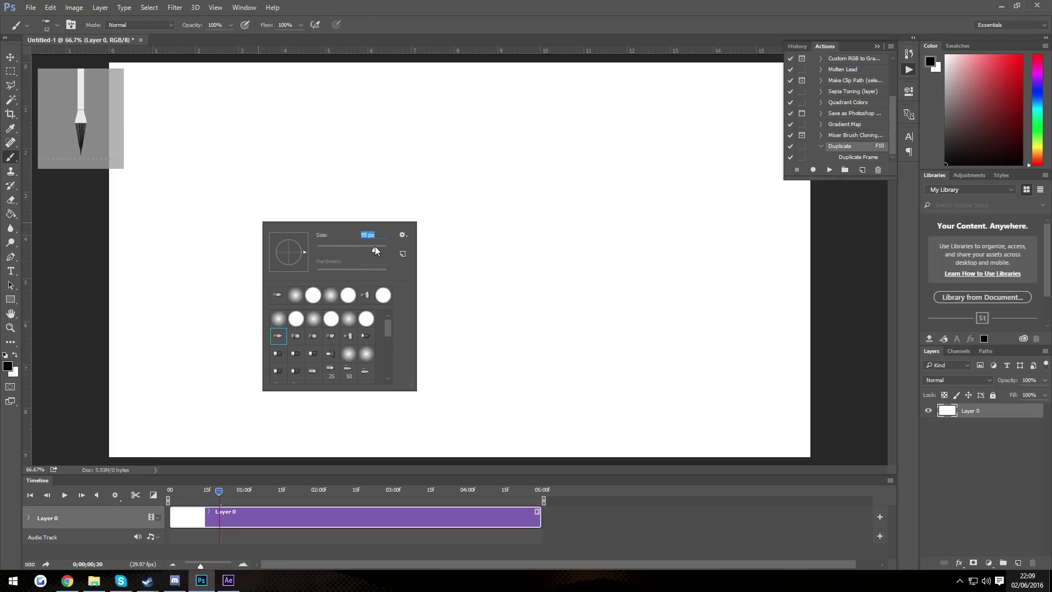
click(331, 319)
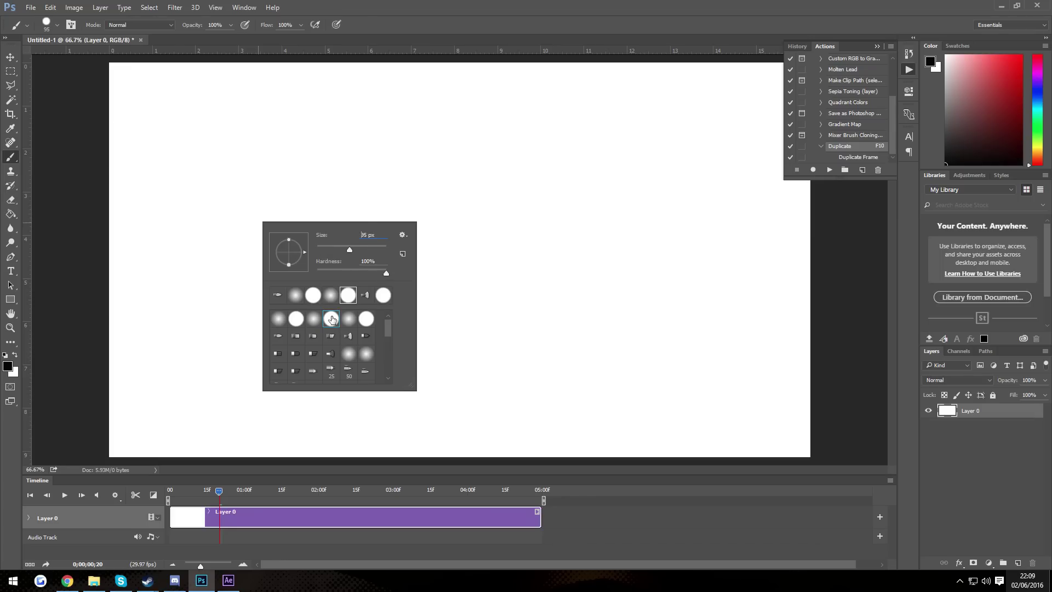
click(278, 335)
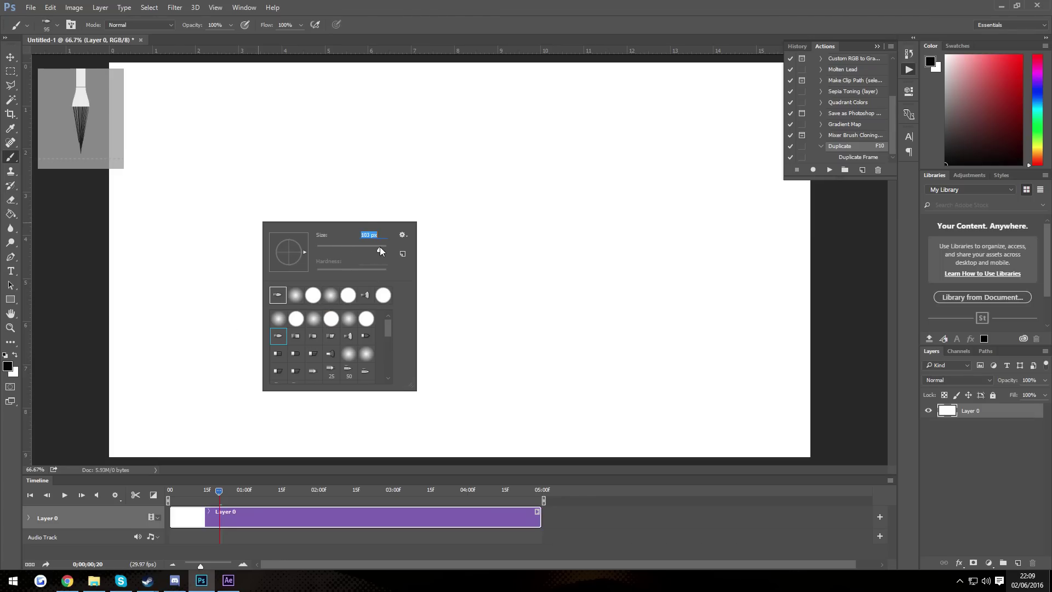
click(295, 336)
key(Return)
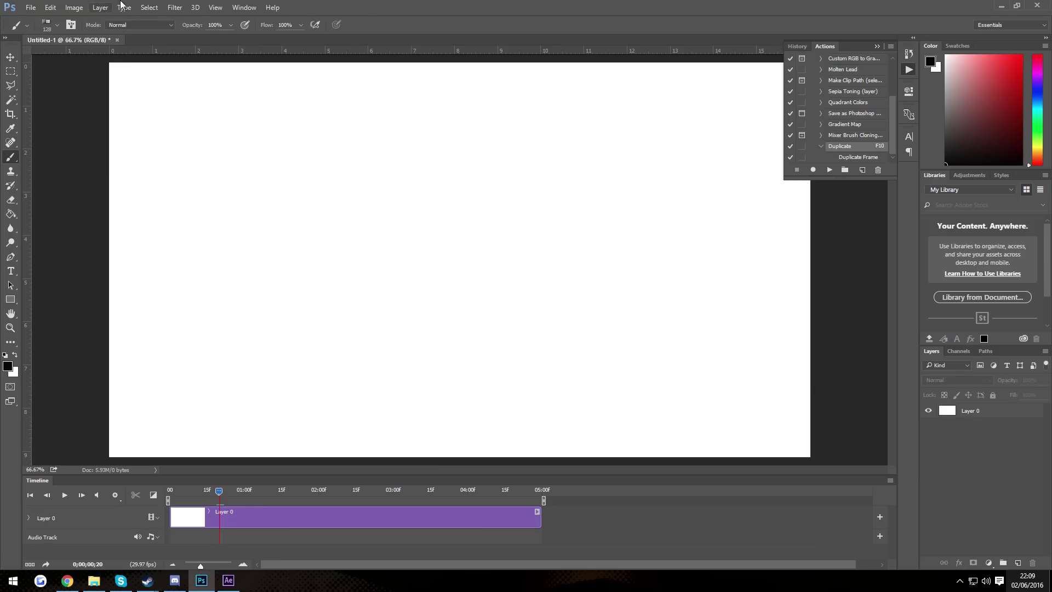
Add a new blank video layer whose clip starts at frame 0, with the playhead at frame 0
click(99, 8)
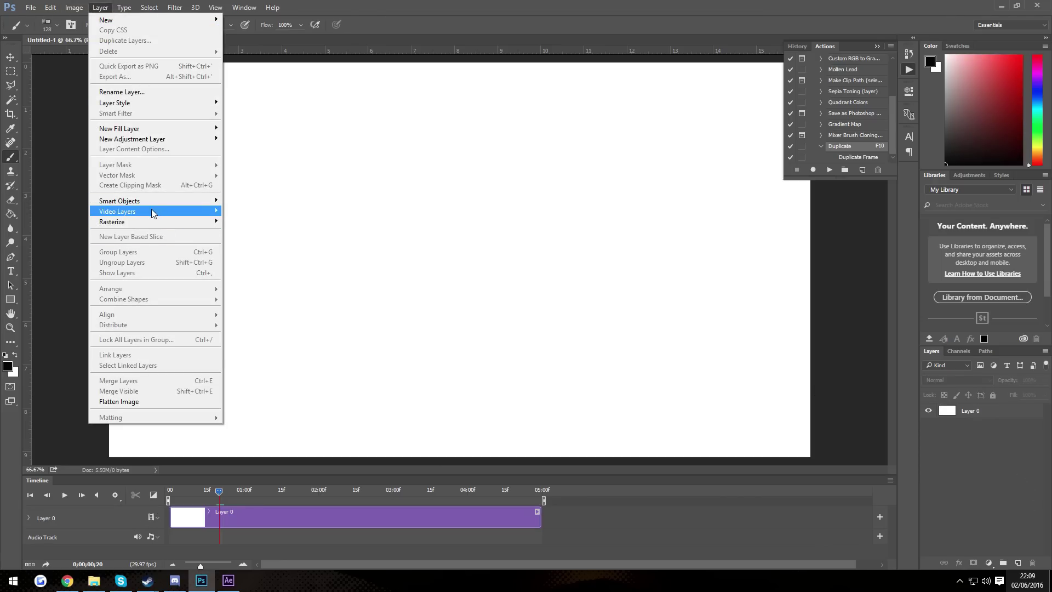
mouse_move(151, 210)
click(262, 226)
drag(274, 518, 226, 519)
click(170, 490)
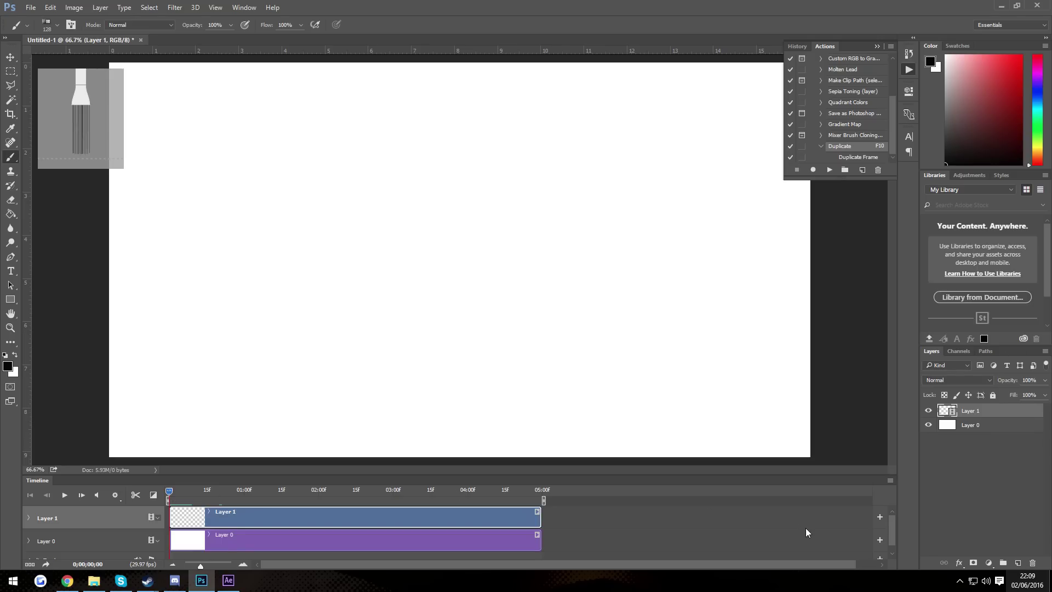
click(890, 481)
click(920, 418)
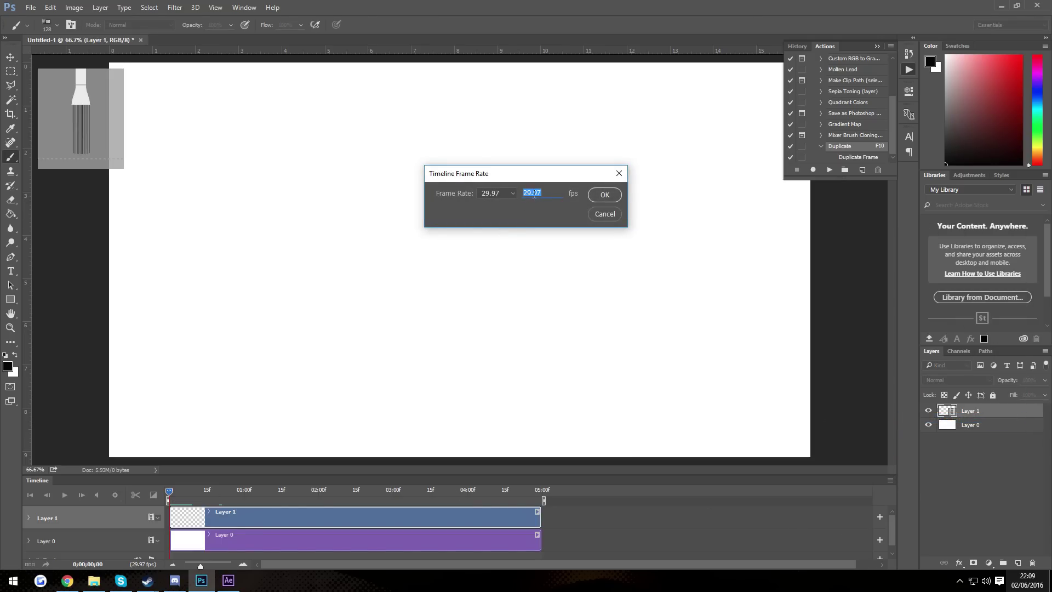
click(513, 194)
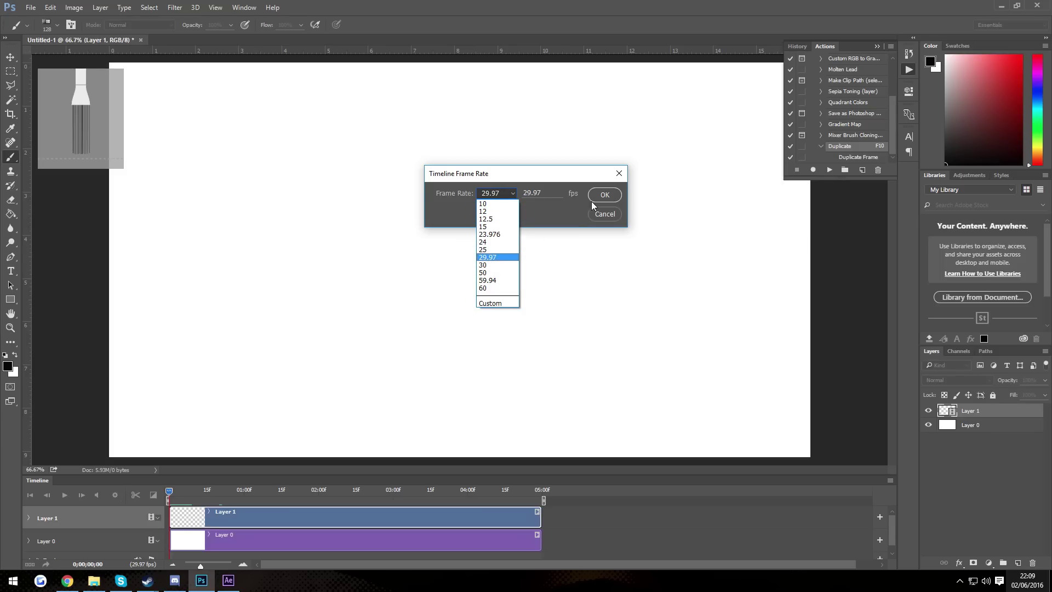
click(608, 194)
click(605, 194)
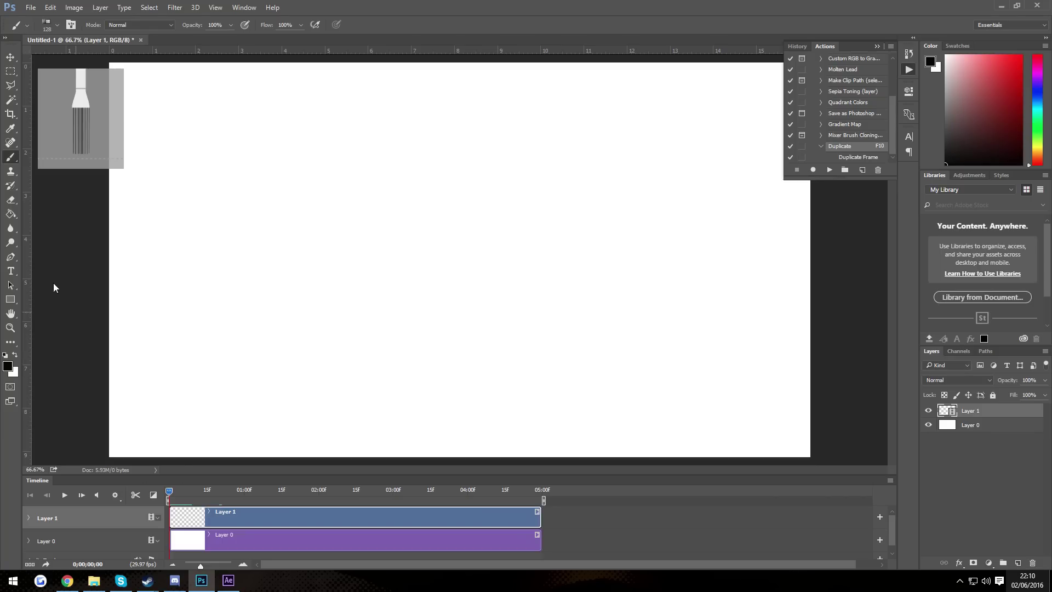
click(9, 327)
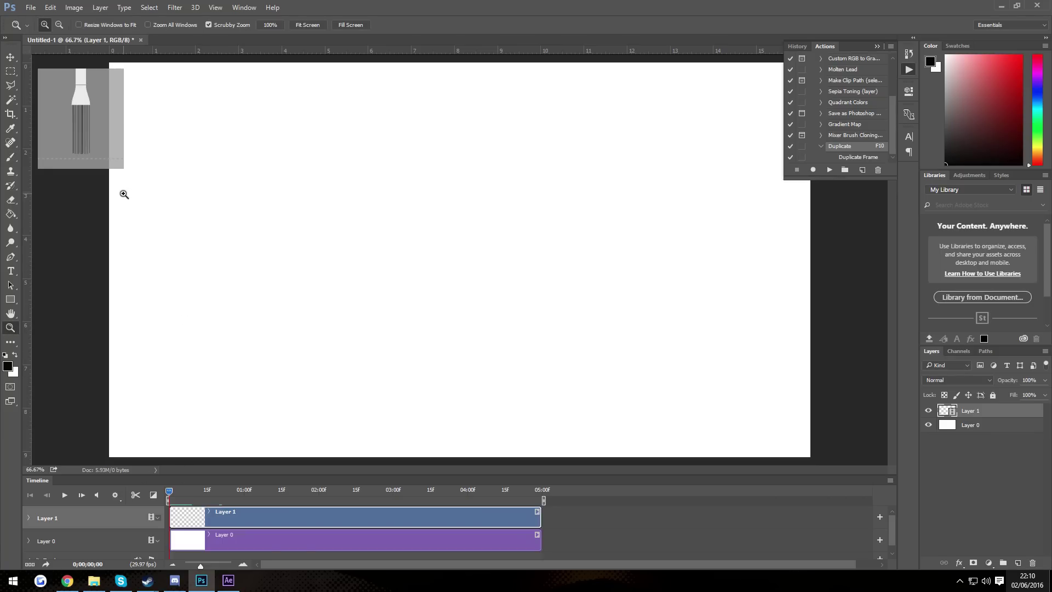
mouse_move(124, 194)
mouse_down()
mouse_move(146, 192)
mouse_move(134, 192)
mouse_up()
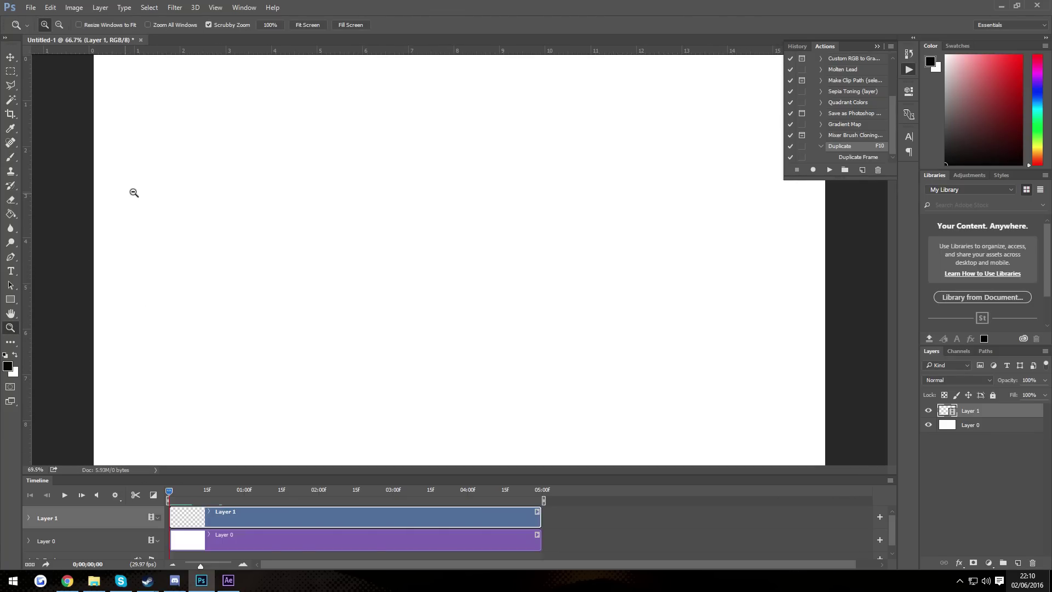
key(ctrl+minus)
click(10, 156)
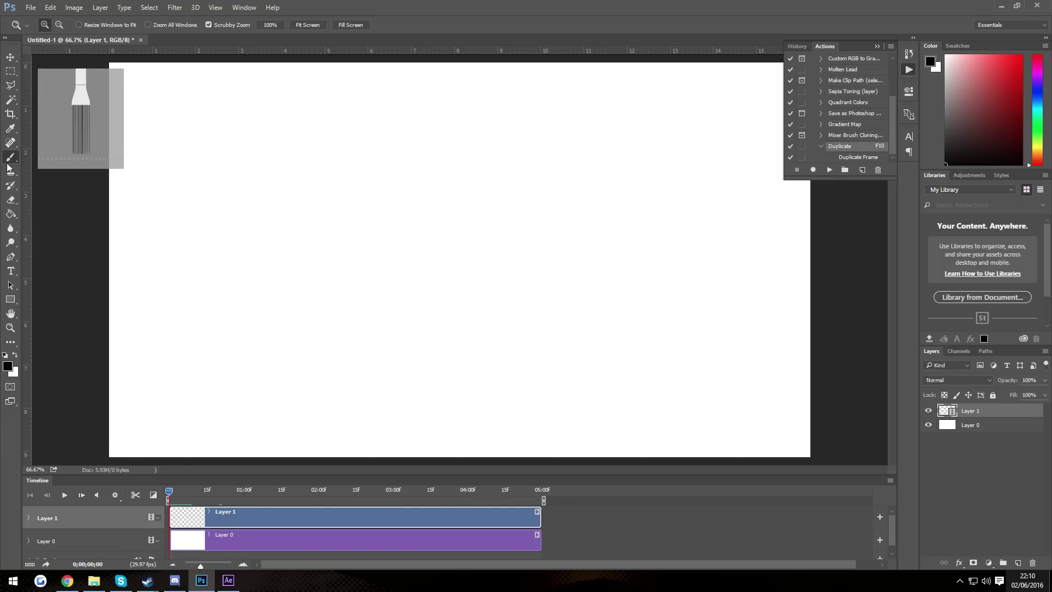
right_click(267, 176)
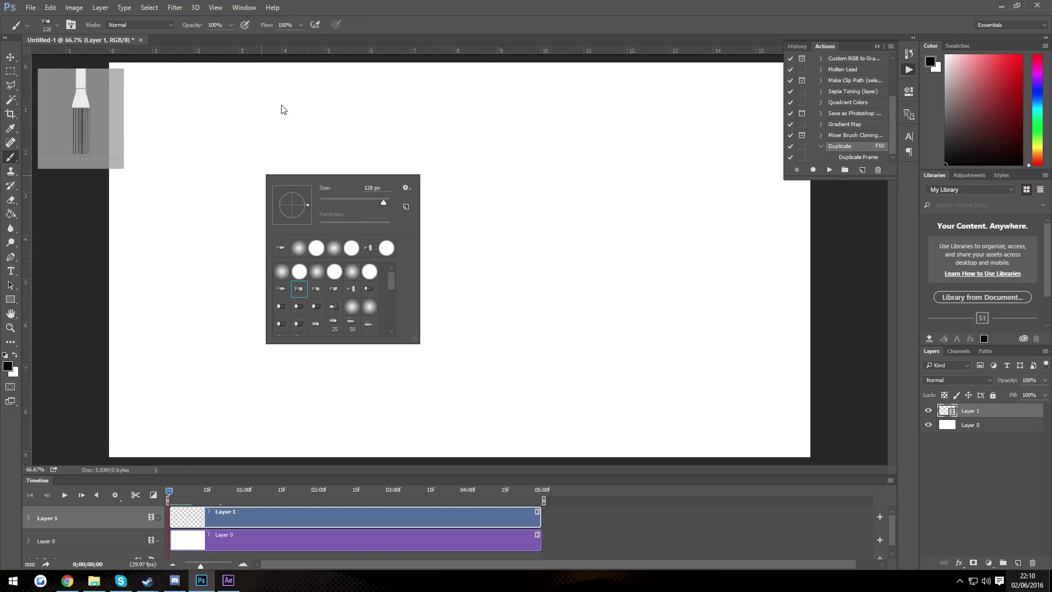
click(1003, 446)
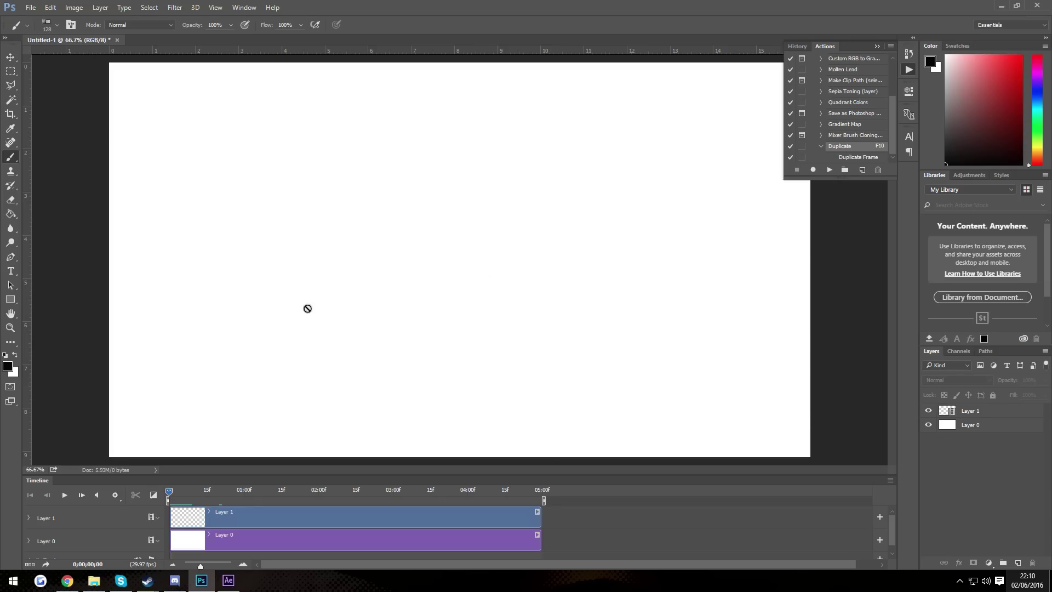
click(983, 416)
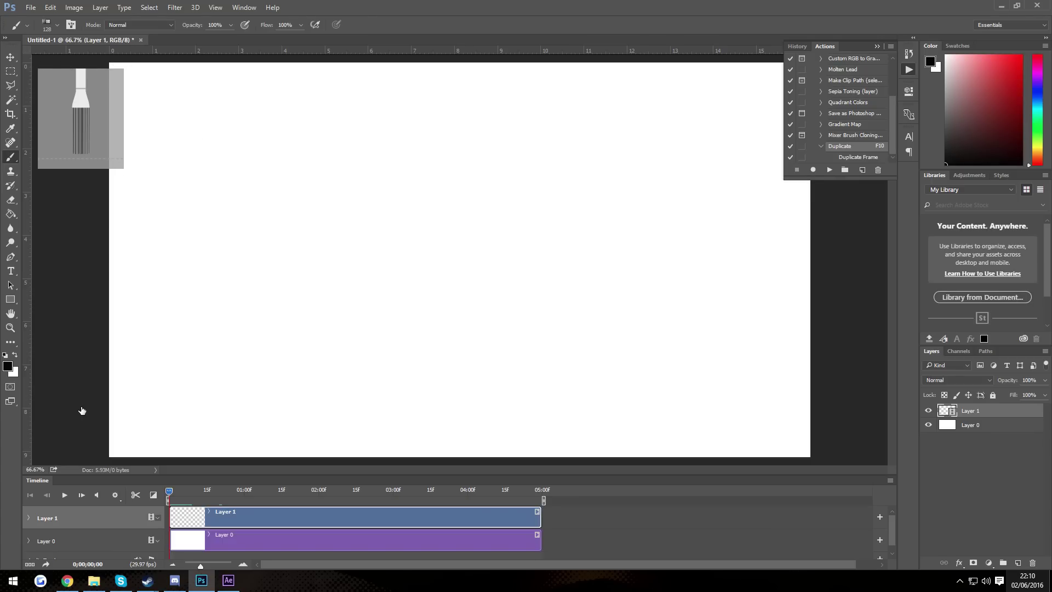
Paint bristle streaks frame by frame, advancing with F10, until black nearly covers the canvas
mouse_move(54, 426)
mouse_down()
mouse_move(83, 429)
mouse_move(133, 364)
mouse_move(54, 323)
mouse_move(82, 291)
mouse_move(82, 230)
mouse_move(165, 148)
mouse_move(88, 87)
mouse_move(115, 71)
mouse_move(71, 153)
mouse_move(37, 188)
mouse_move(122, 235)
mouse_move(126, 307)
mouse_move(87, 418)
mouse_move(164, 438)
mouse_move(76, 422)
mouse_up()
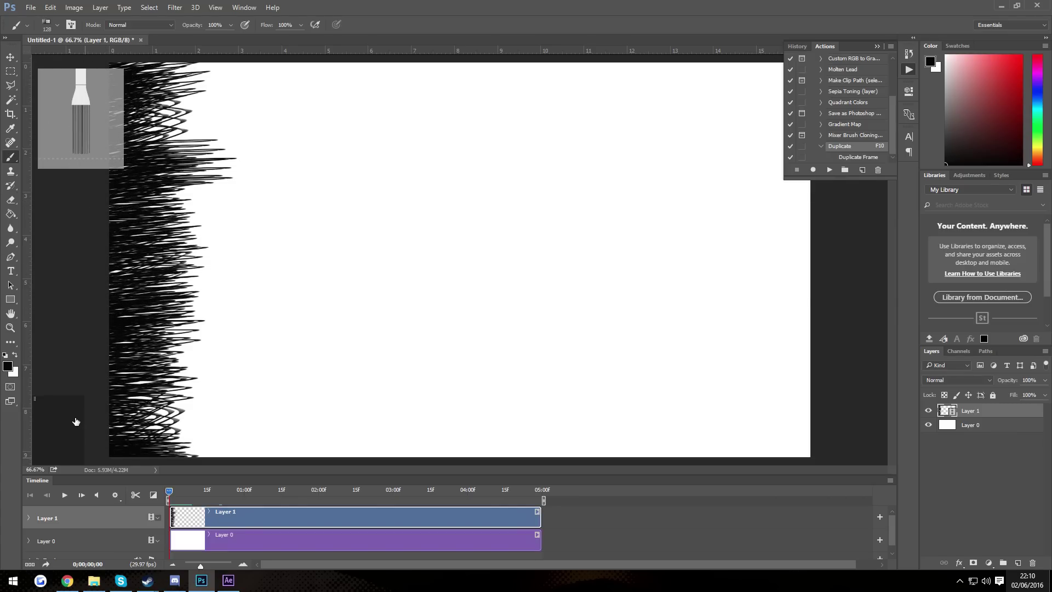
key(Right)
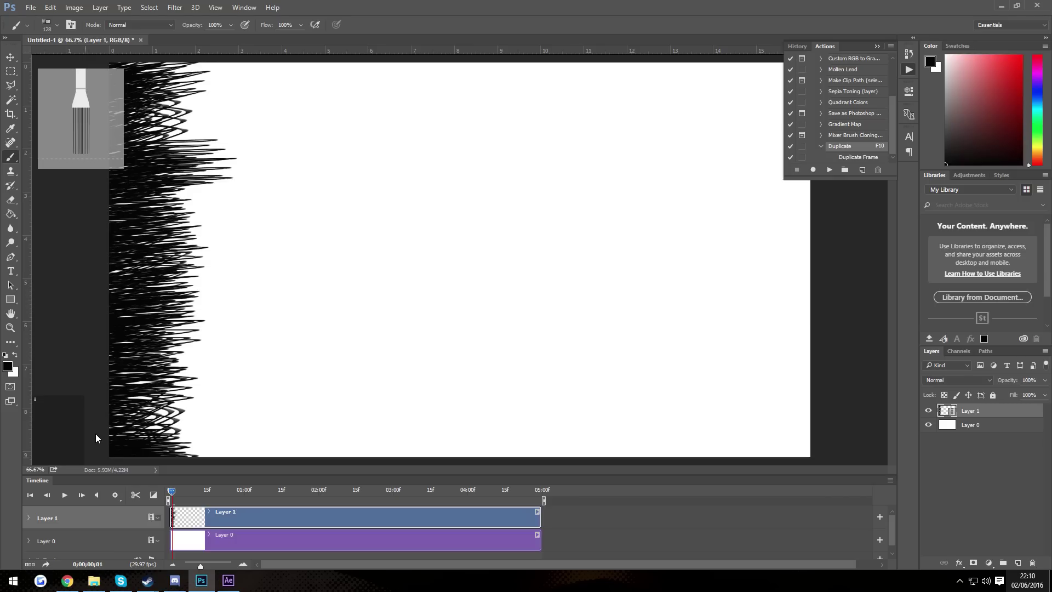
mouse_move(95, 434)
mouse_down()
mouse_move(195, 428)
mouse_move(30, 417)
mouse_move(218, 362)
mouse_move(24, 323)
mouse_move(91, 287)
mouse_move(232, 268)
mouse_move(250, 277)
mouse_move(142, 297)
mouse_move(43, 240)
mouse_move(112, 212)
mouse_move(233, 187)
mouse_move(294, 142)
mouse_move(212, 146)
mouse_move(142, 132)
mouse_move(184, 83)
mouse_move(35, 74)
mouse_move(77, 62)
mouse_move(20, 62)
mouse_move(19, 185)
mouse_move(241, 191)
mouse_move(282, 225)
mouse_move(255, 233)
mouse_move(230, 273)
mouse_move(232, 331)
mouse_move(198, 374)
mouse_move(274, 412)
mouse_move(191, 430)
mouse_up()
key(F10)
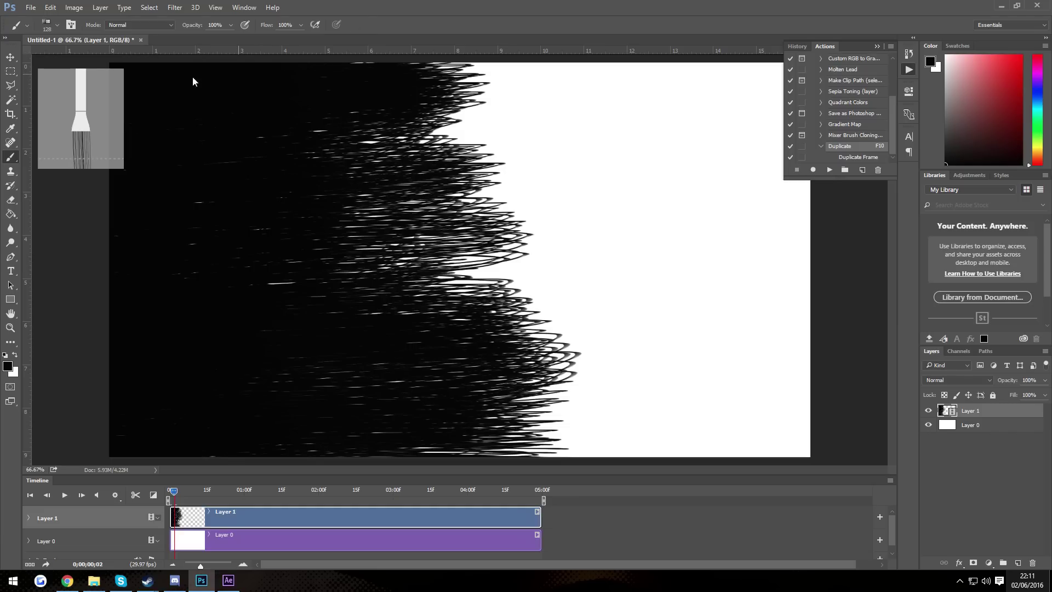
key(F10)
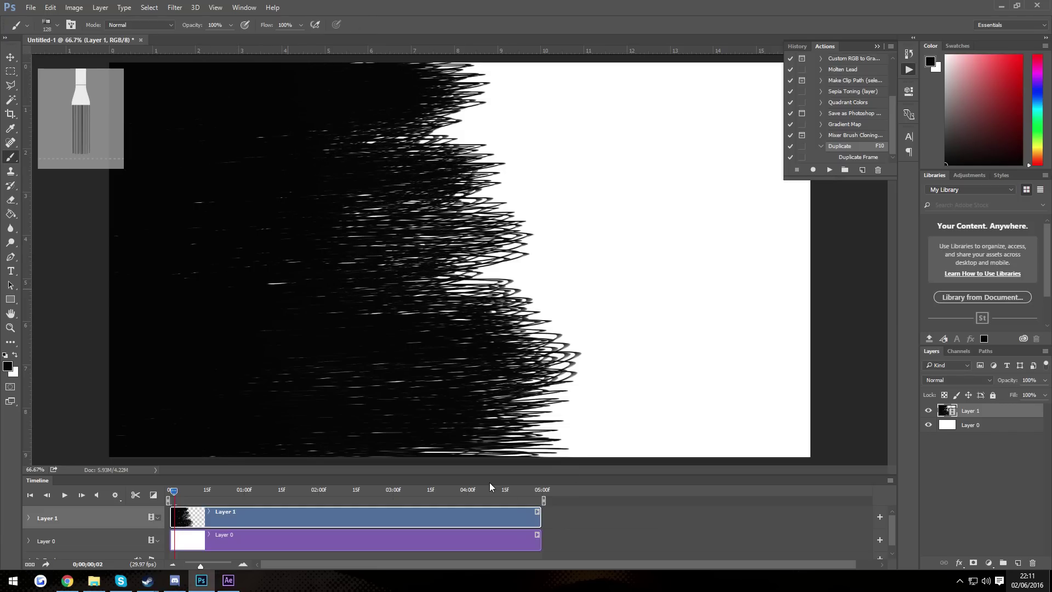
mouse_move(212, 390)
mouse_down()
mouse_move(587, 437)
mouse_move(653, 413)
mouse_move(363, 376)
mouse_move(345, 359)
mouse_move(383, 331)
mouse_move(437, 321)
mouse_move(225, 301)
mouse_move(331, 279)
mouse_move(338, 233)
mouse_move(326, 252)
mouse_move(118, 270)
mouse_up()
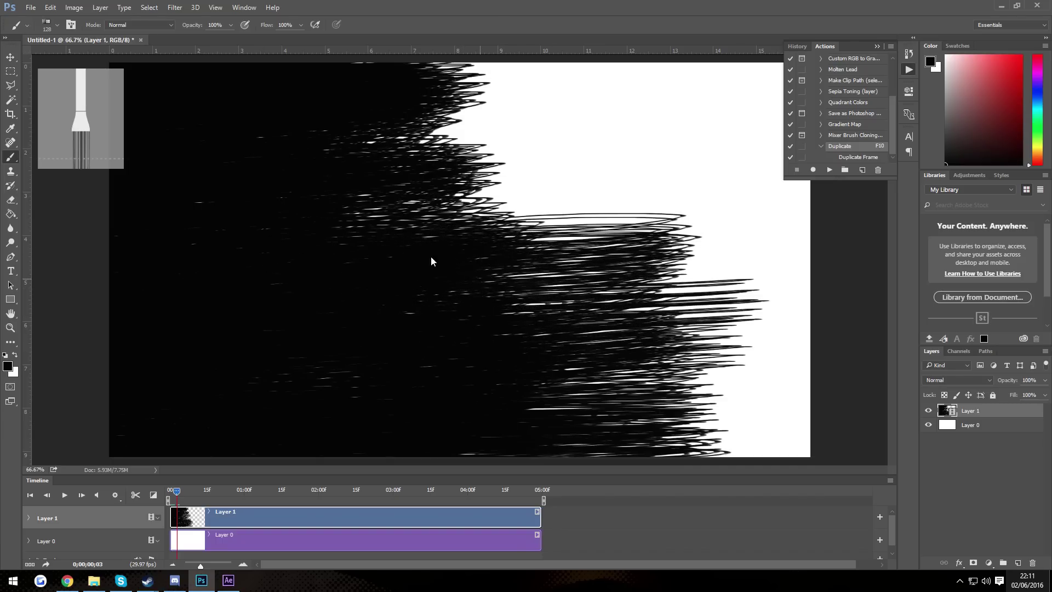
mouse_move(430, 255)
mouse_down()
mouse_move(467, 227)
mouse_move(562, 204)
mouse_move(498, 175)
mouse_move(375, 179)
mouse_move(426, 135)
mouse_move(313, 97)
mouse_move(431, 106)
mouse_move(505, 73)
mouse_move(648, 72)
mouse_move(543, 31)
mouse_move(585, 37)
mouse_move(440, 62)
mouse_move(277, 136)
mouse_move(318, 147)
mouse_move(348, 165)
mouse_move(344, 174)
mouse_move(468, 191)
mouse_move(452, 208)
mouse_move(559, 222)
mouse_move(569, 248)
mouse_move(561, 270)
mouse_move(595, 247)
mouse_move(621, 283)
mouse_move(582, 368)
mouse_move(612, 391)
mouse_move(614, 383)
mouse_move(617, 420)
mouse_move(487, 427)
mouse_move(566, 436)
mouse_up()
key(F10)
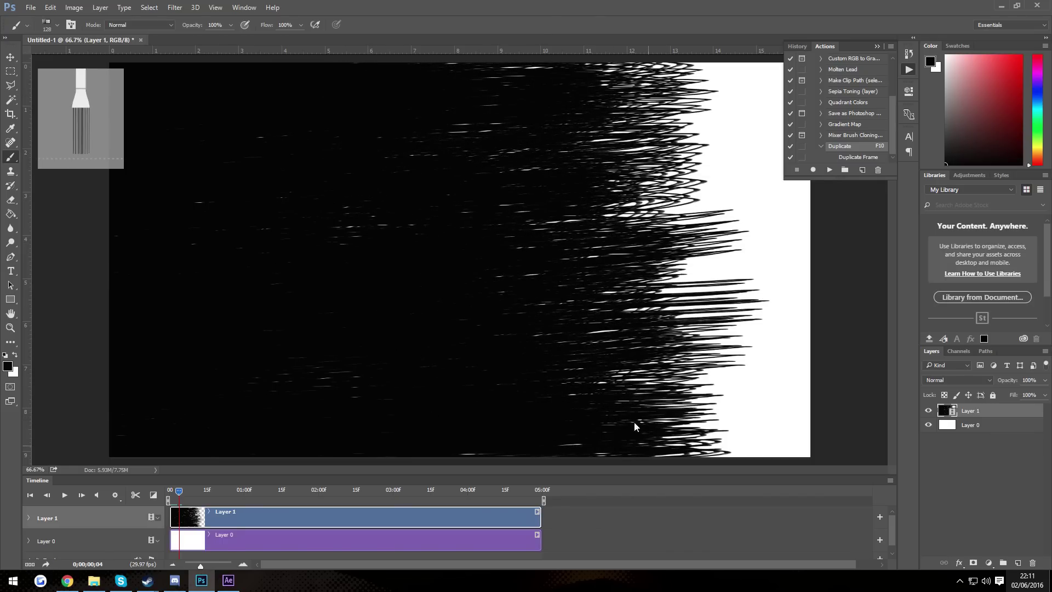
mouse_move(679, 441)
mouse_down()
mouse_move(822, 433)
mouse_move(819, 336)
mouse_up()
mouse_move(698, 309)
mouse_down()
mouse_move(712, 265)
mouse_move(681, 233)
mouse_move(701, 225)
mouse_move(634, 198)
mouse_move(537, 189)
mouse_move(491, 170)
mouse_move(559, 152)
mouse_move(533, 130)
mouse_move(546, 100)
mouse_move(732, 71)
mouse_move(769, 59)
mouse_up()
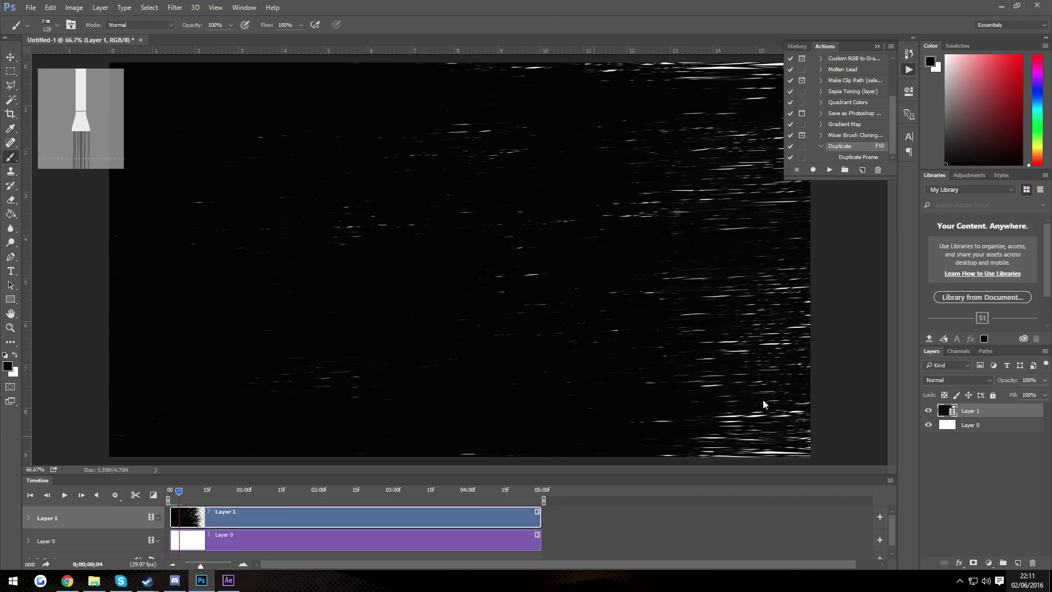
Paint the final frame solid black with a 511 px hard round brush
right_click(606, 301)
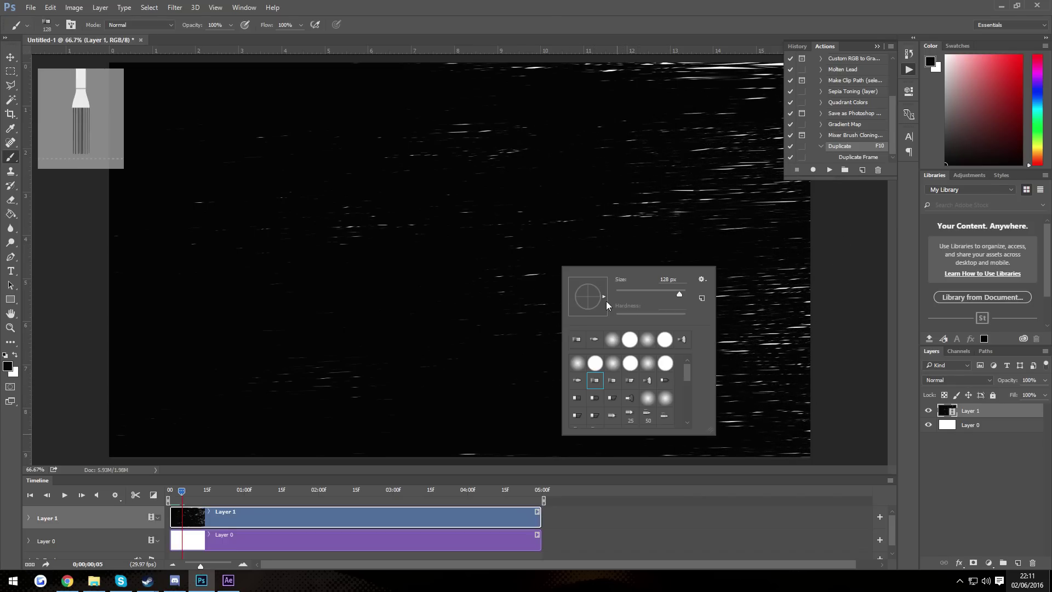
click(630, 363)
right_click(389, 178)
click(458, 171)
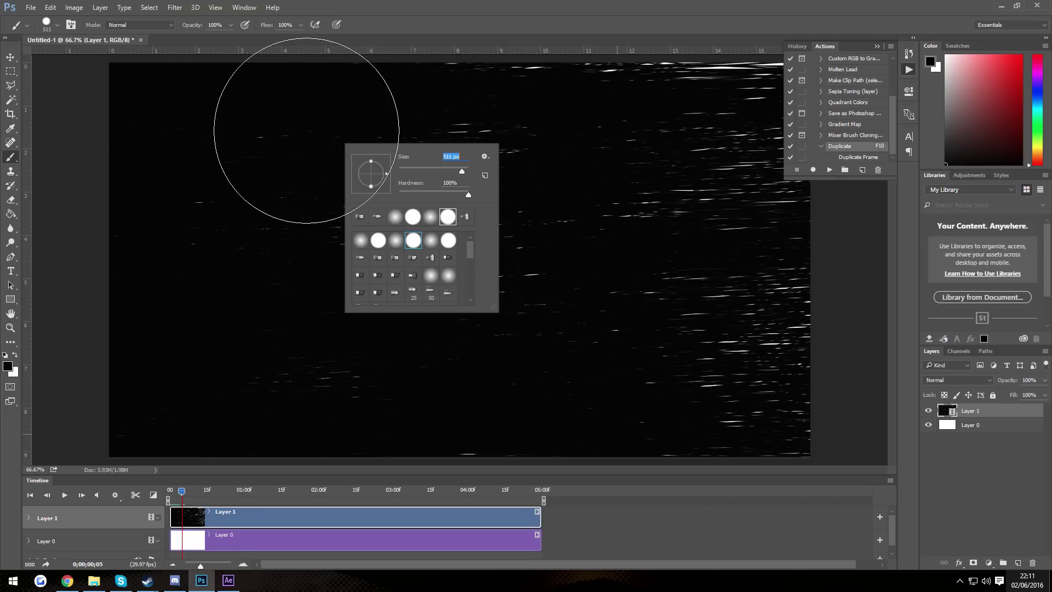
mouse_move(307, 130)
mouse_down()
mouse_move(172, 77)
mouse_move(681, 104)
mouse_move(860, 135)
mouse_move(889, 253)
mouse_move(371, 310)
mouse_move(201, 396)
mouse_up()
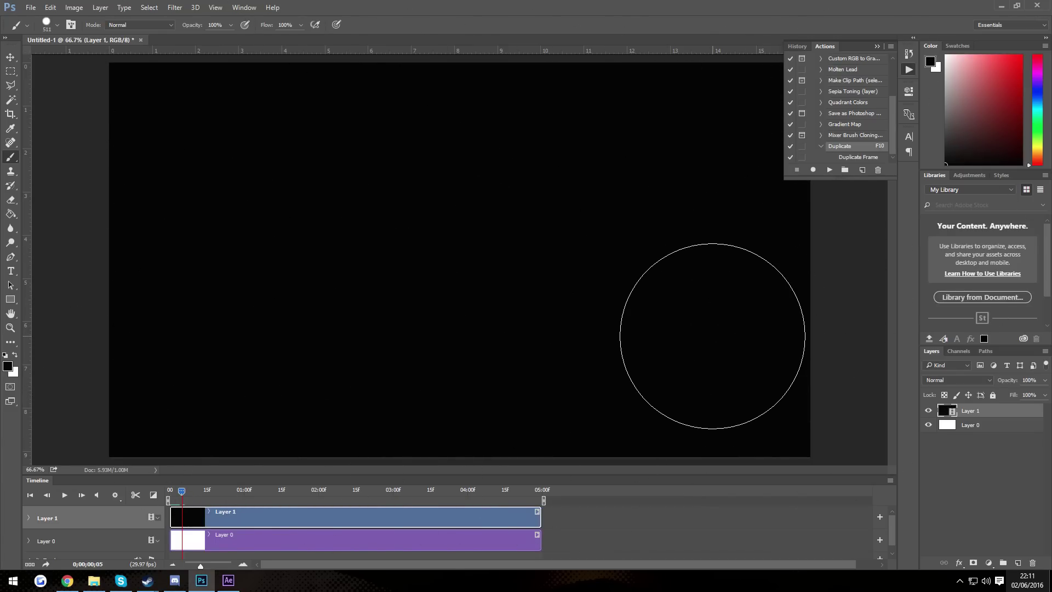
key(alt)
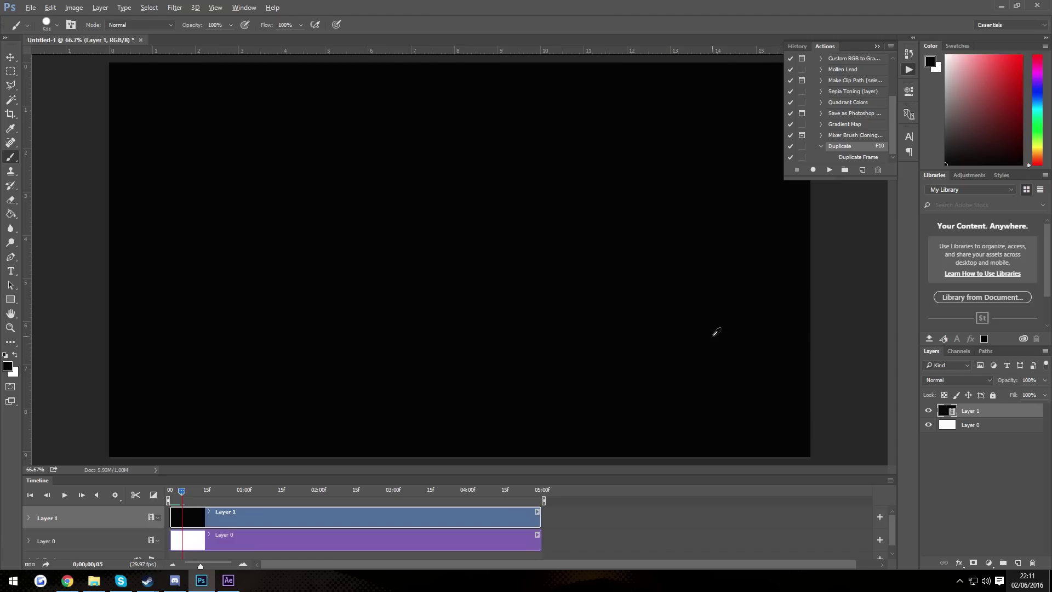
key(Right)
Trim Layer 1's clip down to the six painted frames
click(541, 517)
click(534, 517)
drag(540, 516, 184, 517)
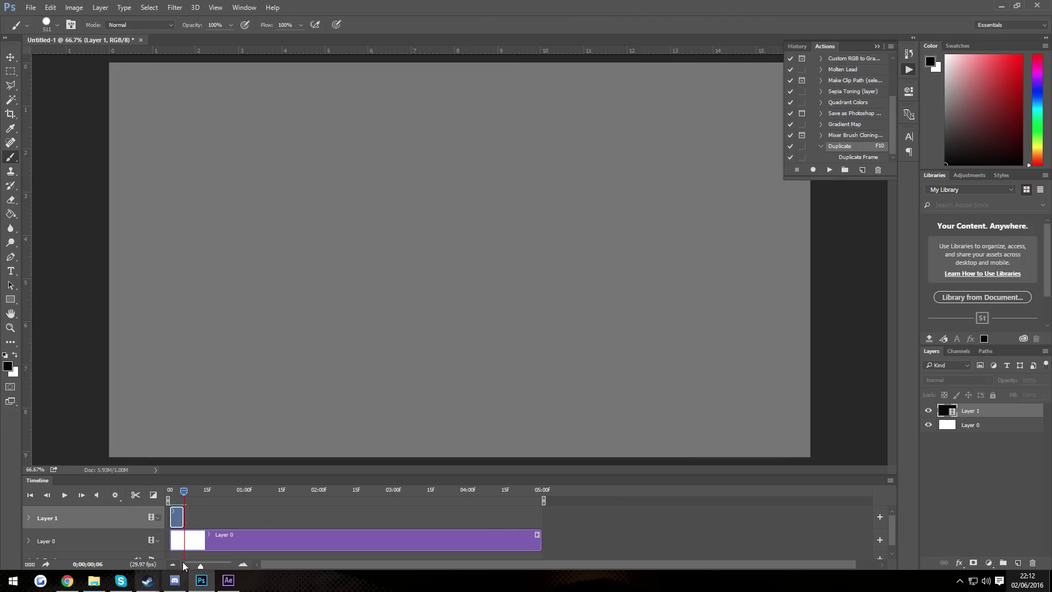
Zoom into the first frames and preview the streak animation frame by frame
drag(203, 565, 223, 564)
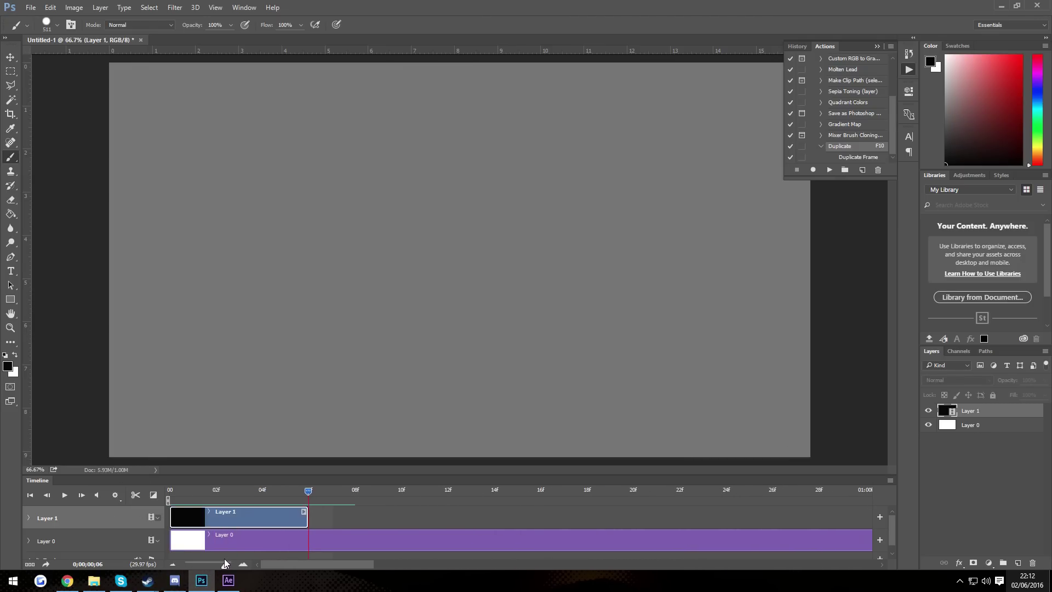
click(236, 490)
drag(237, 494, 165, 492)
key(Right)
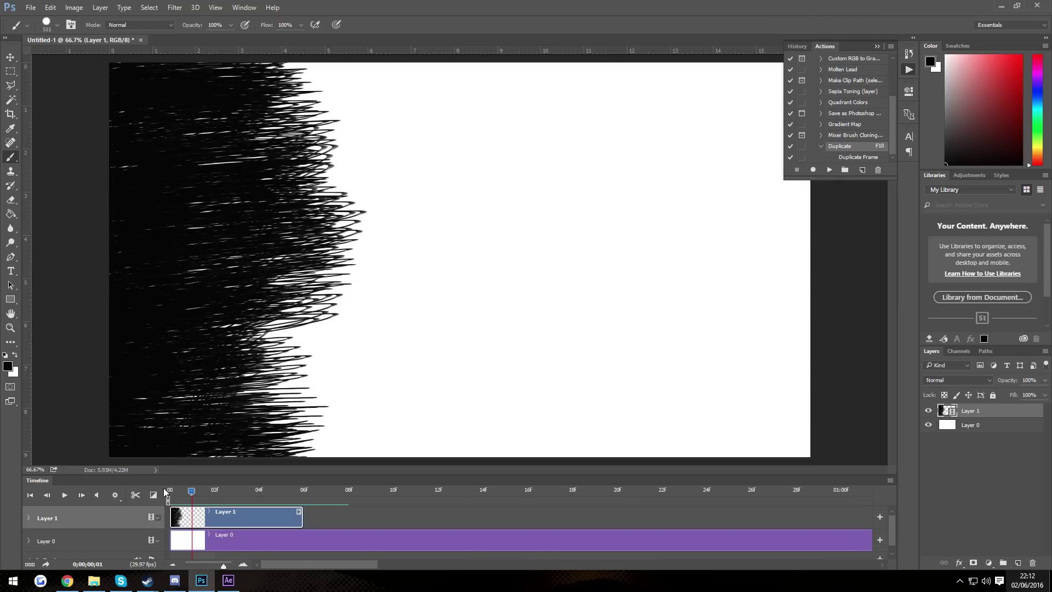
drag(191, 497, 165, 499)
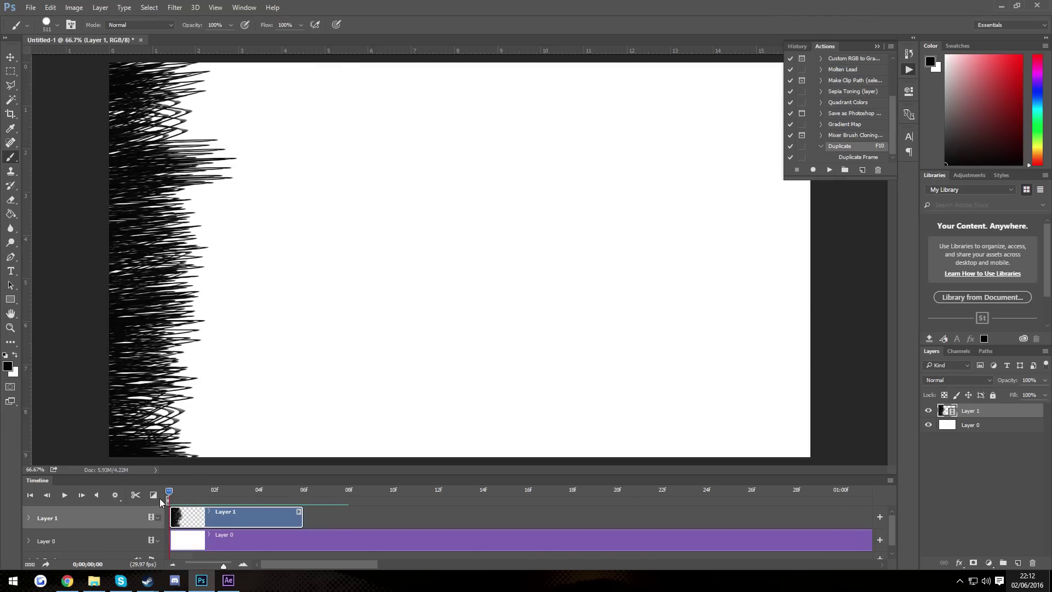
click(63, 495)
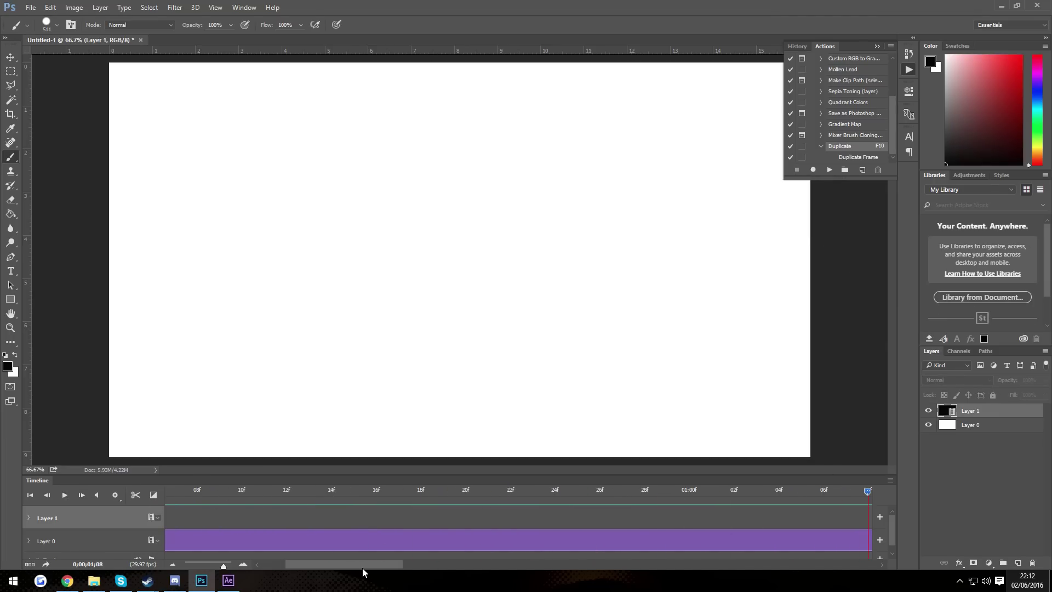
drag(362, 568, 308, 567)
mouse_move(167, 497)
mouse_down()
mouse_move(257, 493)
mouse_move(163, 493)
mouse_move(236, 490)
mouse_move(175, 485)
mouse_move(213, 476)
mouse_move(297, 478)
mouse_move(169, 489)
mouse_up()
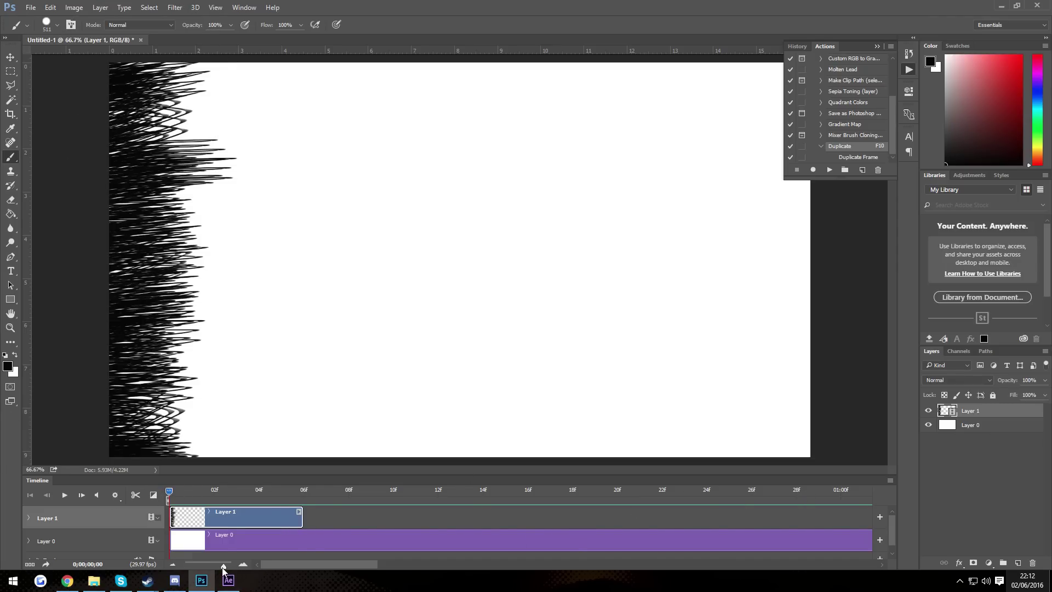
Shorten the work area to end at the last painted frame and recheck the frames
drag(223, 565, 201, 564)
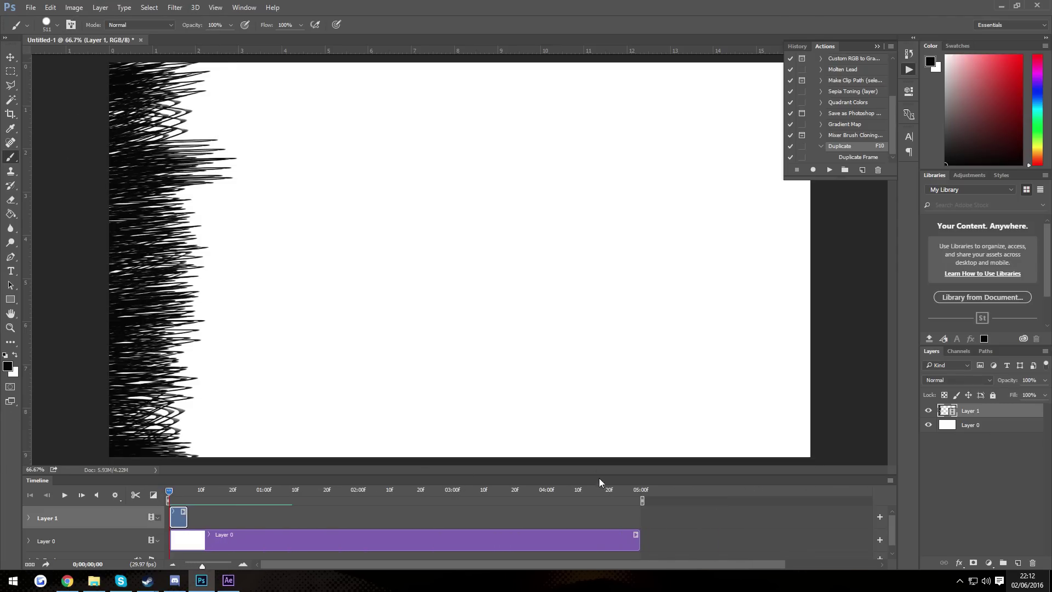
drag(642, 501, 585, 505)
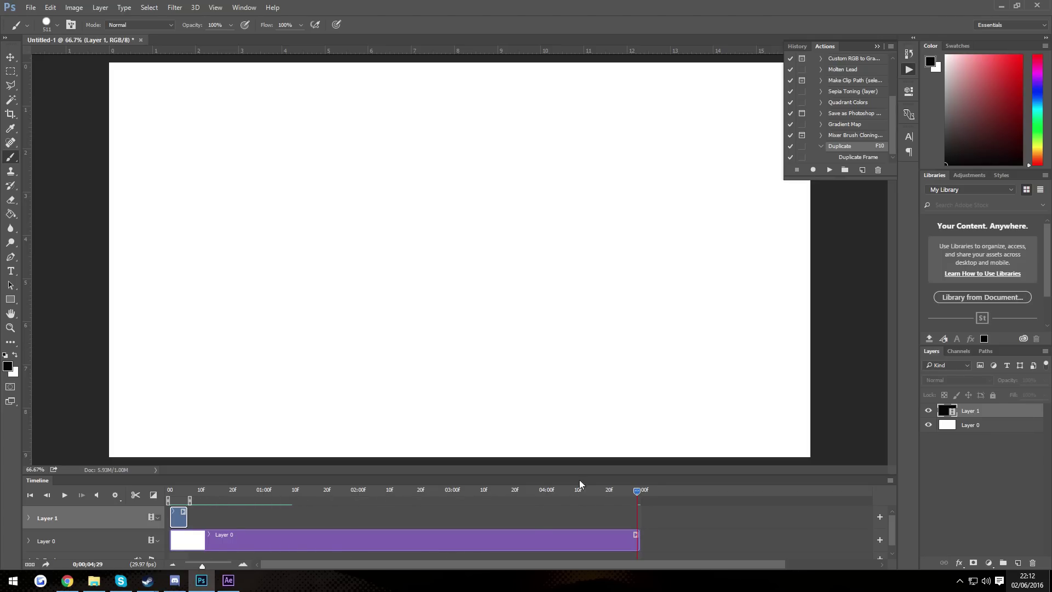
drag(177, 493, 187, 473)
mouse_move(191, 498)
mouse_down()
mouse_move(171, 498)
mouse_move(182, 496)
mouse_up()
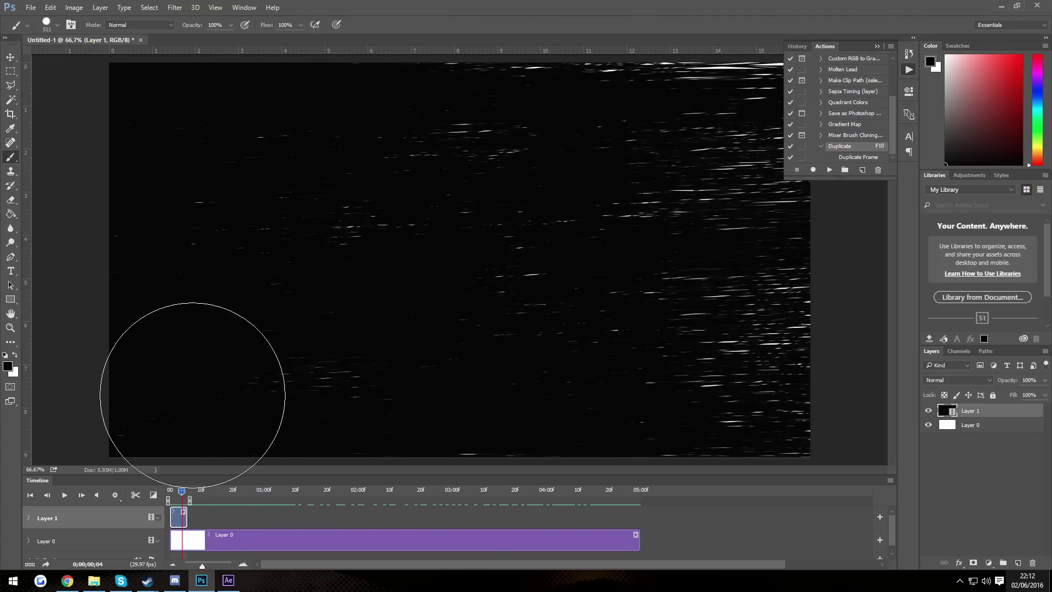
Set Render Video to export frames 0–5 as a 1920 x 1080 PNG Photoshop Image Sequence
click(31, 8)
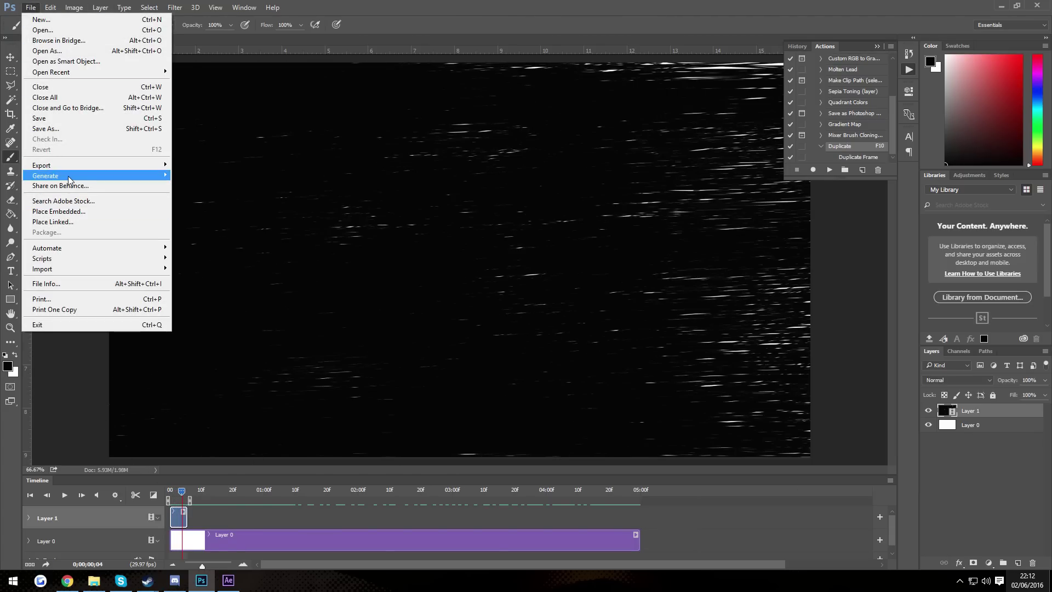
mouse_move(77, 165)
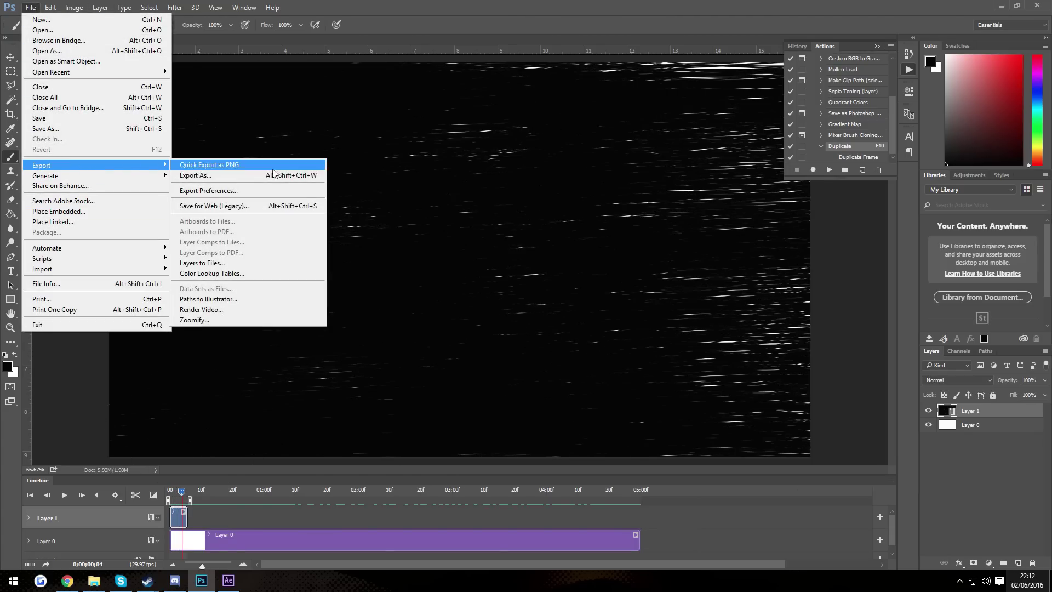
click(199, 311)
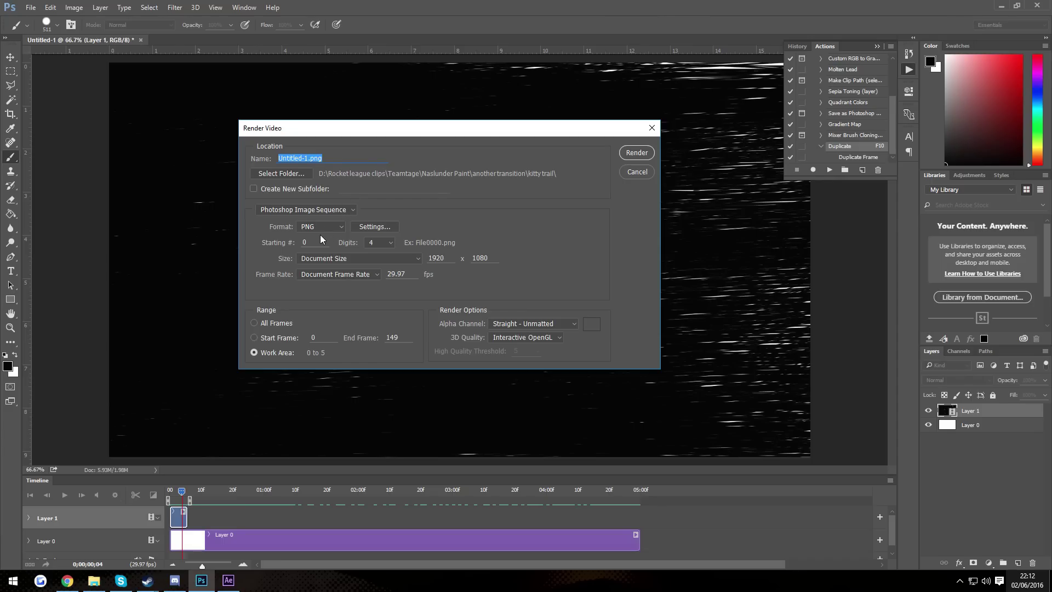
click(342, 214)
click(344, 213)
click(347, 213)
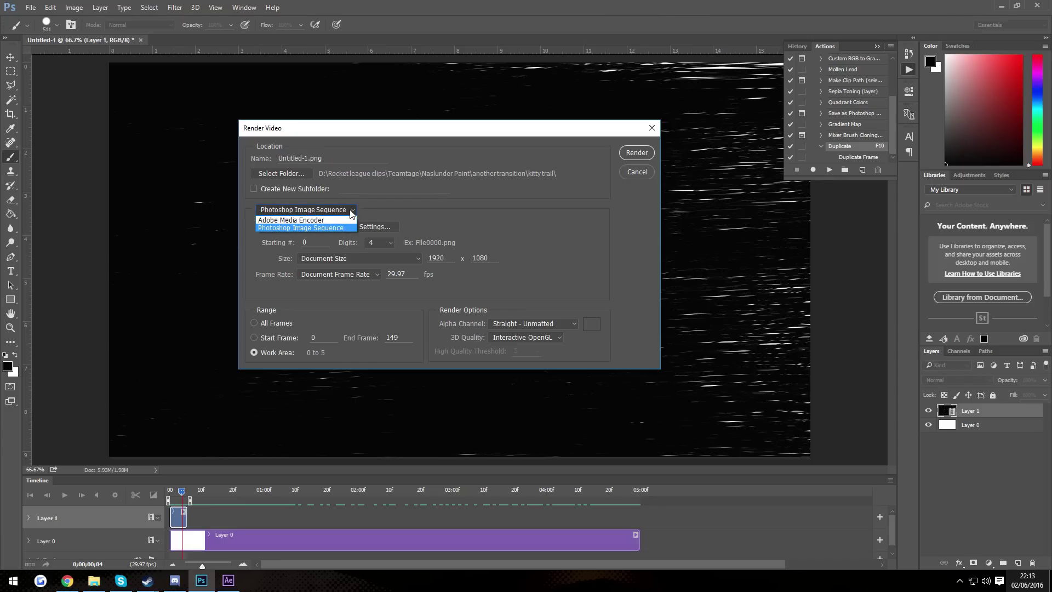
click(351, 213)
click(352, 213)
click(348, 210)
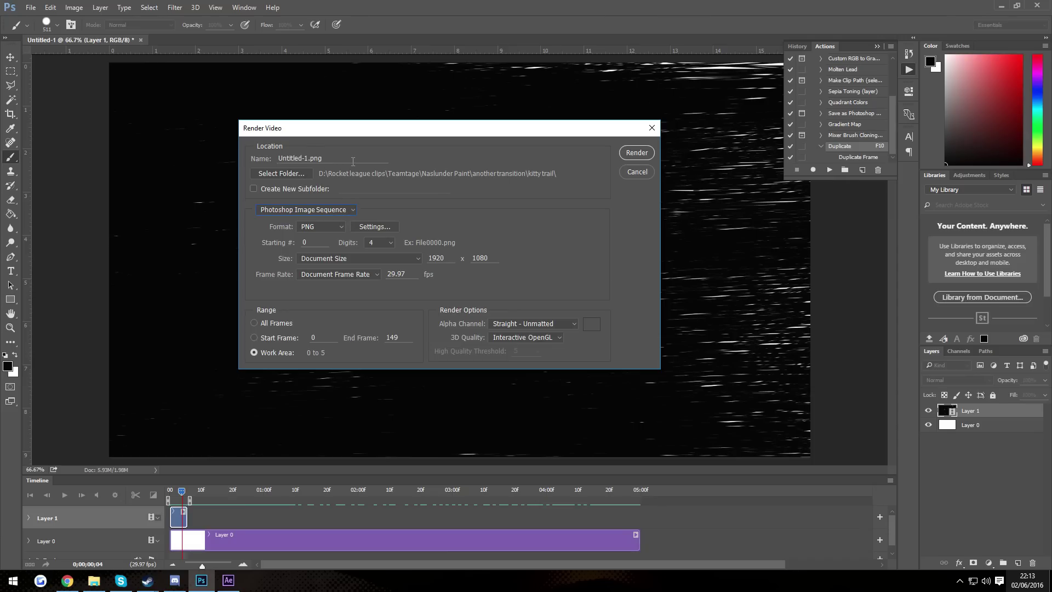
Browse to YOUTUBE VIDS\AE Tutorial\Photoshop Transition as the render destination
click(281, 173)
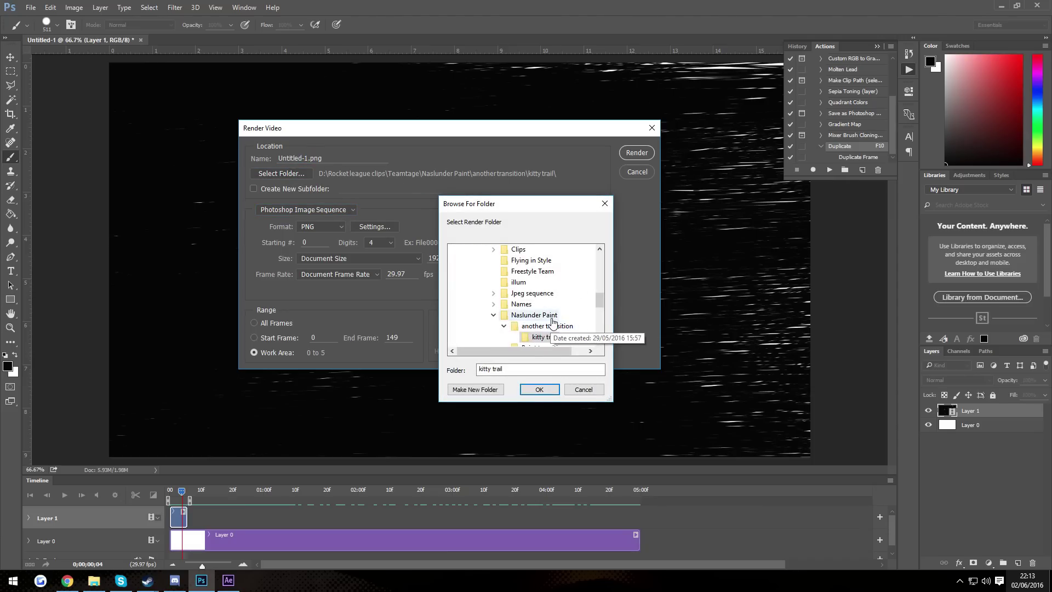
scroll(548, 318, down, 10)
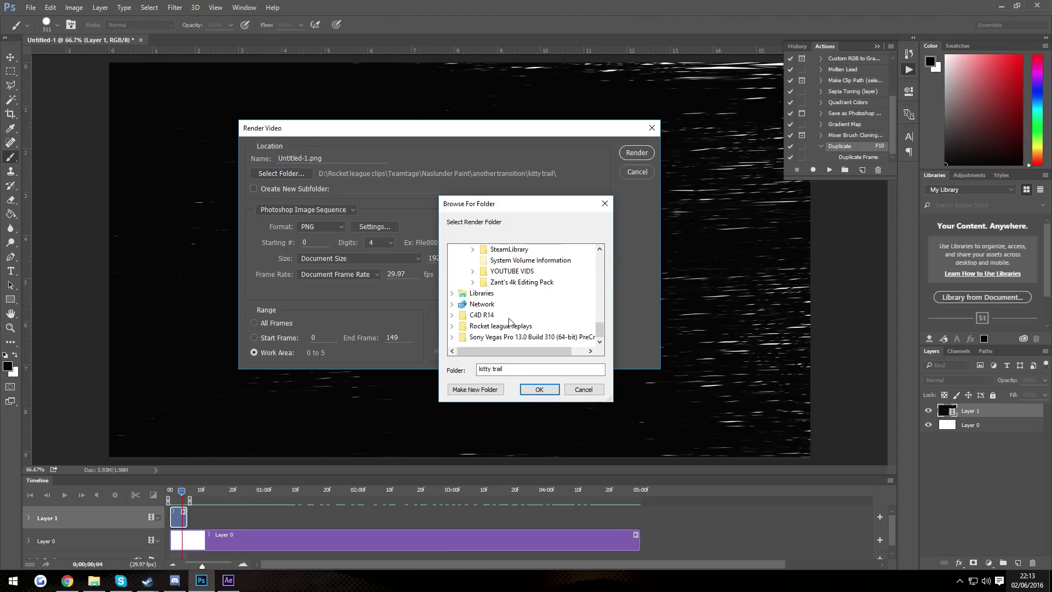
scroll(509, 322, up, 3)
scroll(509, 321, down, 2)
click(473, 282)
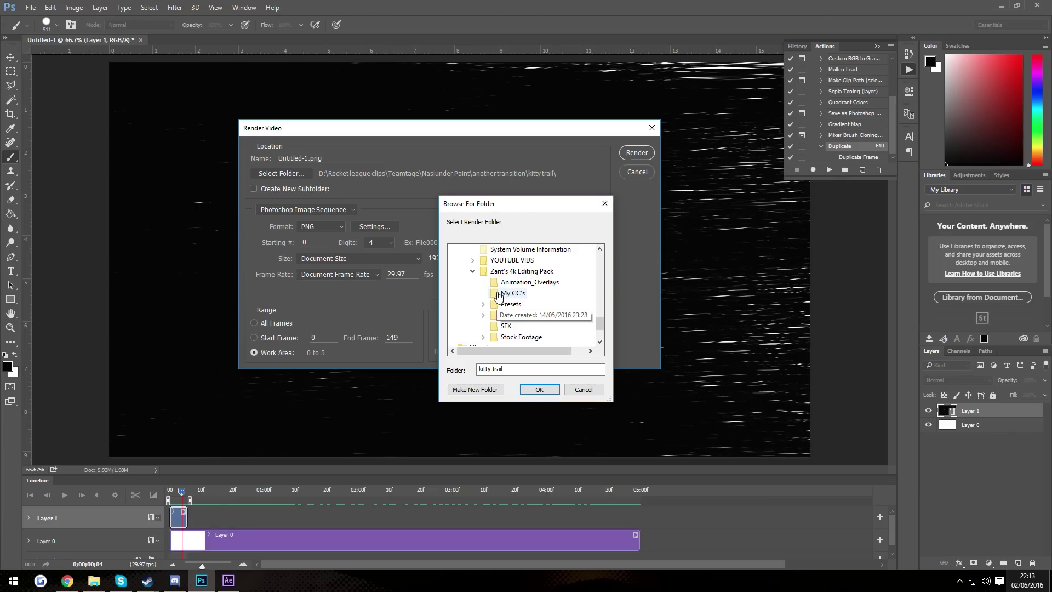
scroll(498, 296, down, 3)
scroll(498, 296, up, 3)
click(472, 259)
click(482, 270)
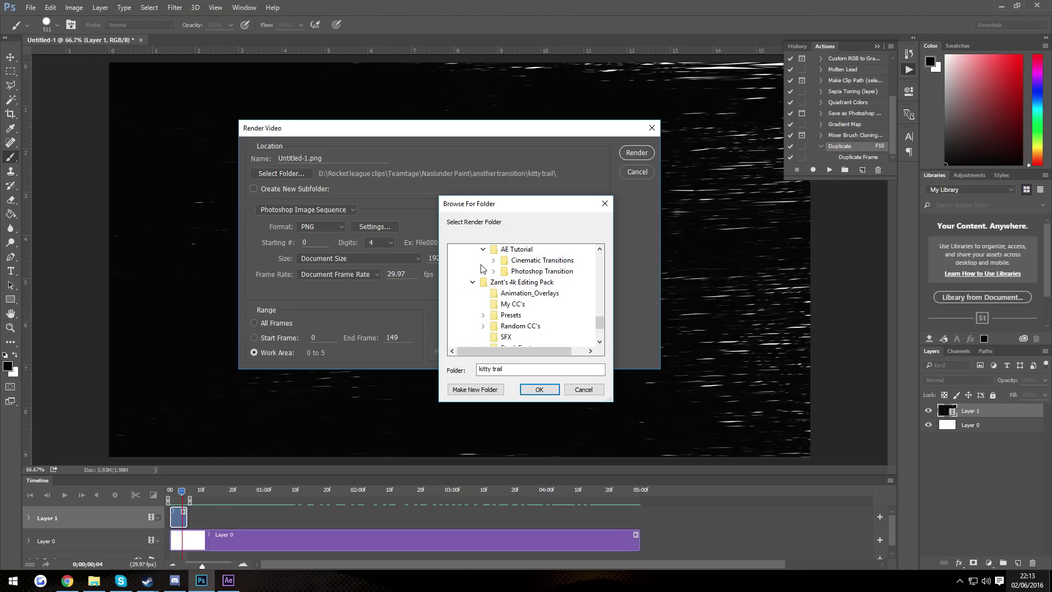
click(493, 271)
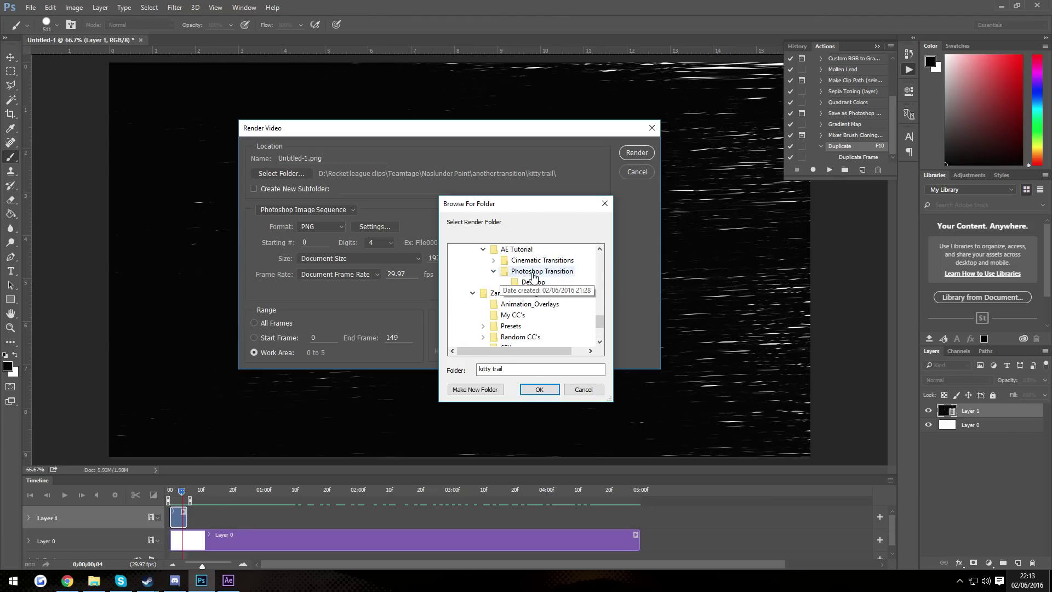
click(540, 271)
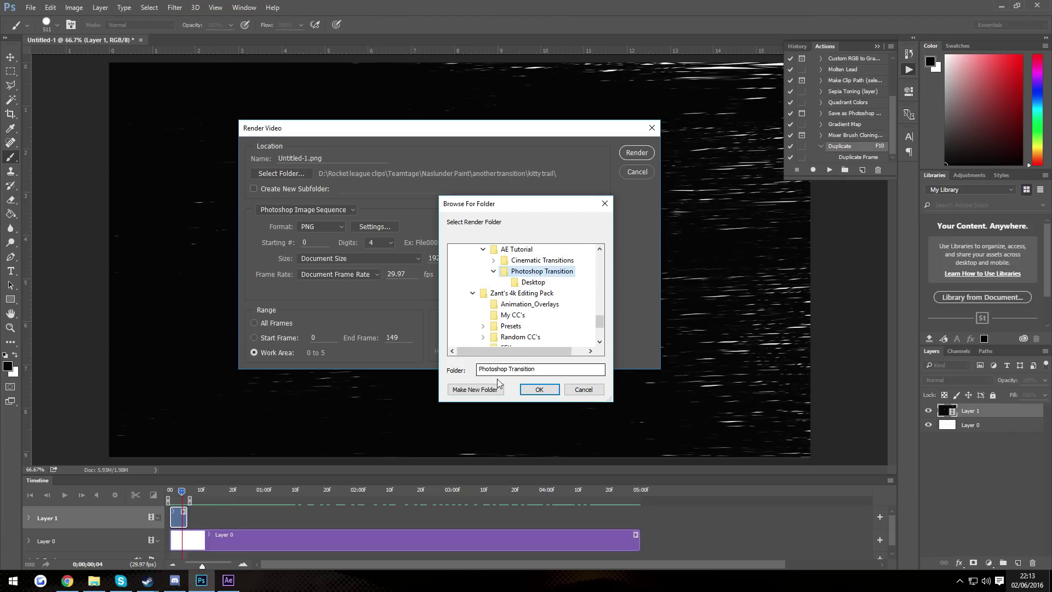
Create a new folder named 'transition' there and use it as the render location
click(485, 391)
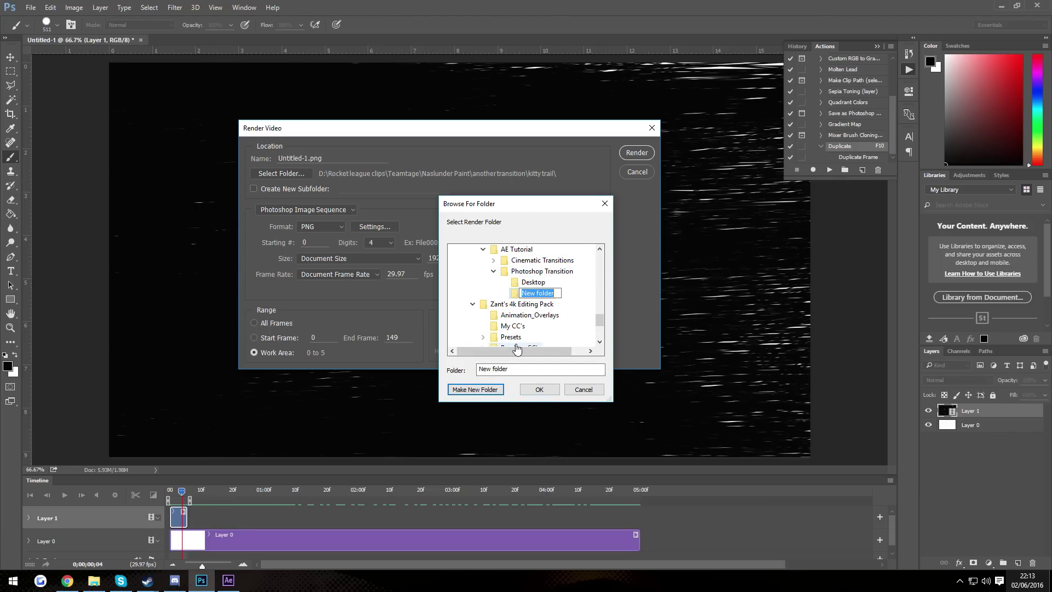
text(transition)
key(Return)
click(539, 389)
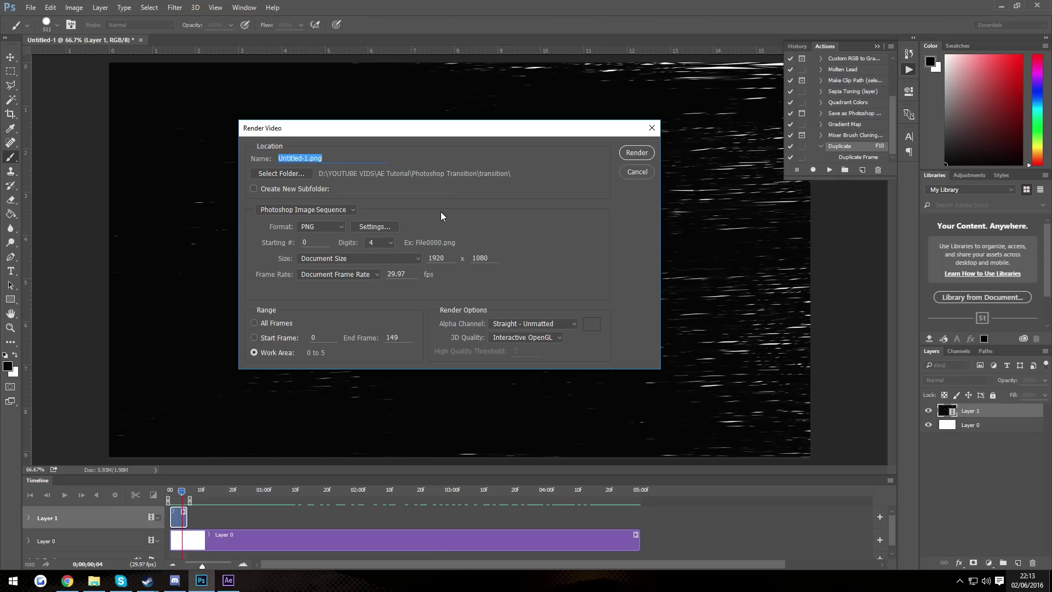
Render the Photoshop brush animation as a PNG image sequence with Straight - Unmatted alpha
click(336, 156)
click(329, 211)
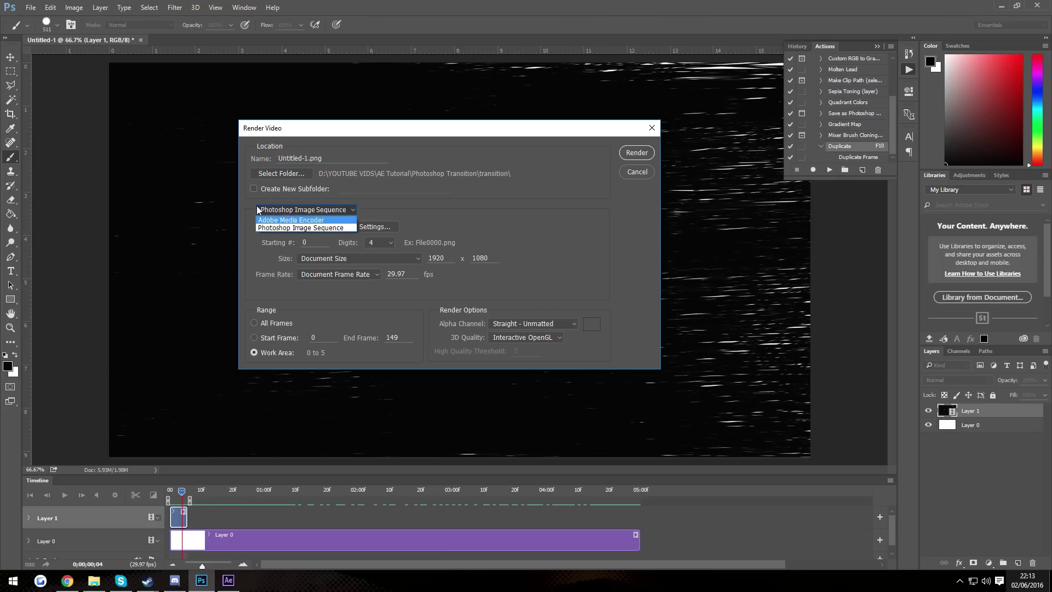
click(285, 227)
click(334, 227)
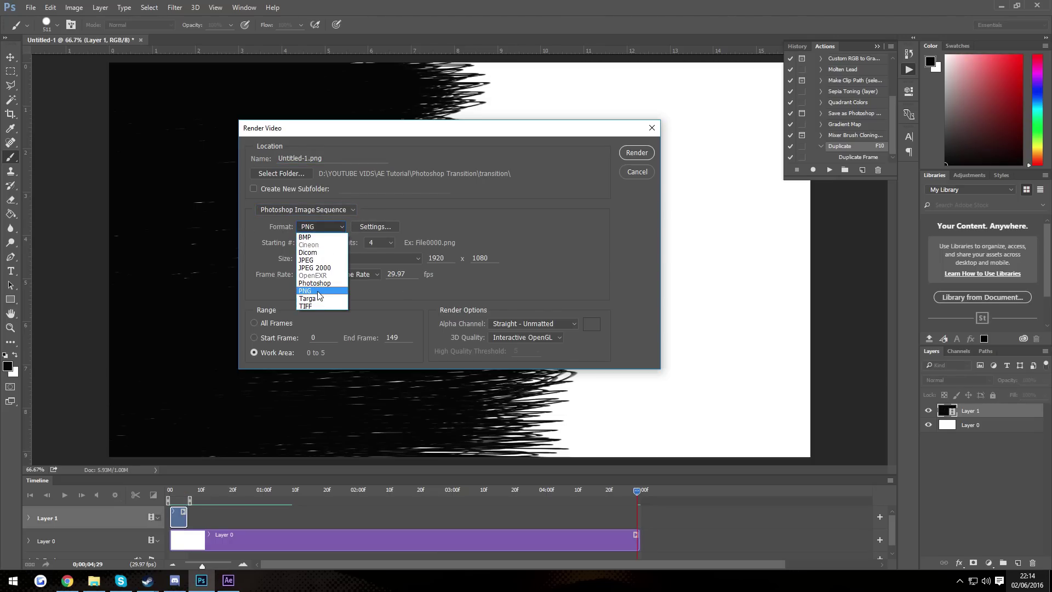
click(497, 226)
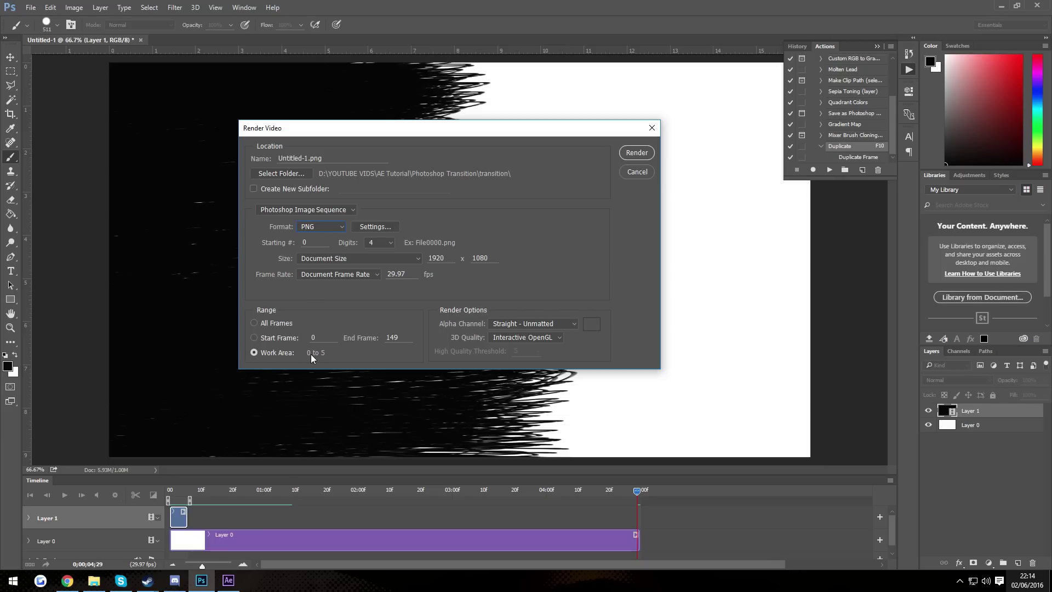
click(530, 326)
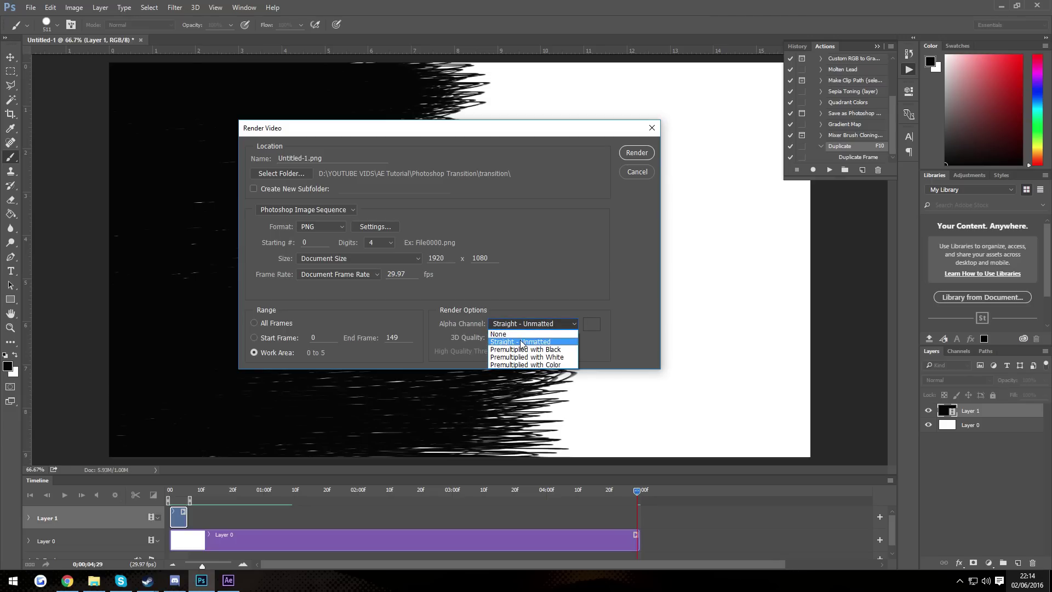
click(530, 206)
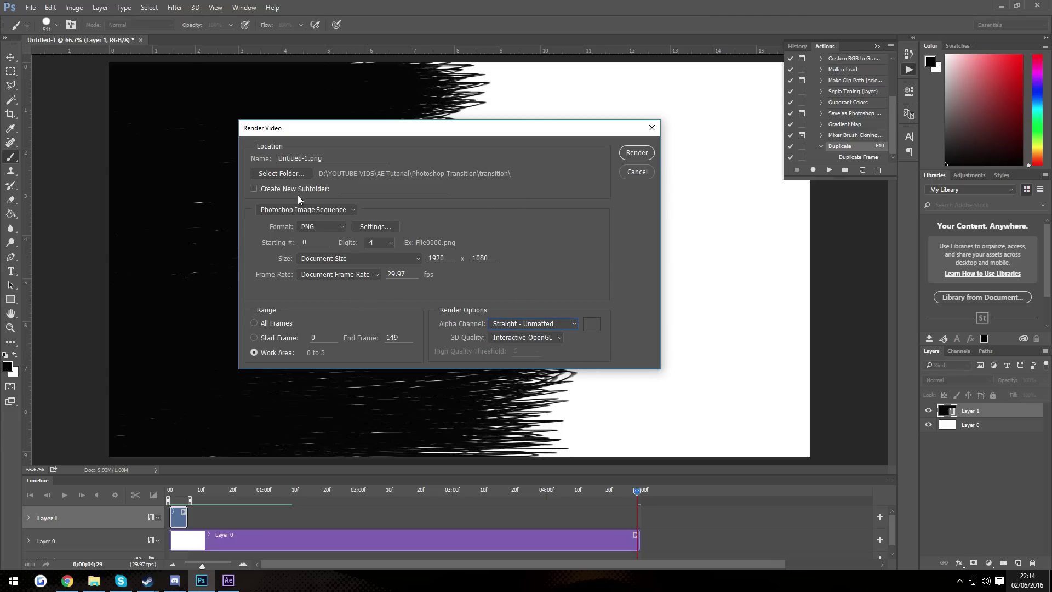
click(408, 272)
click(414, 272)
click(635, 154)
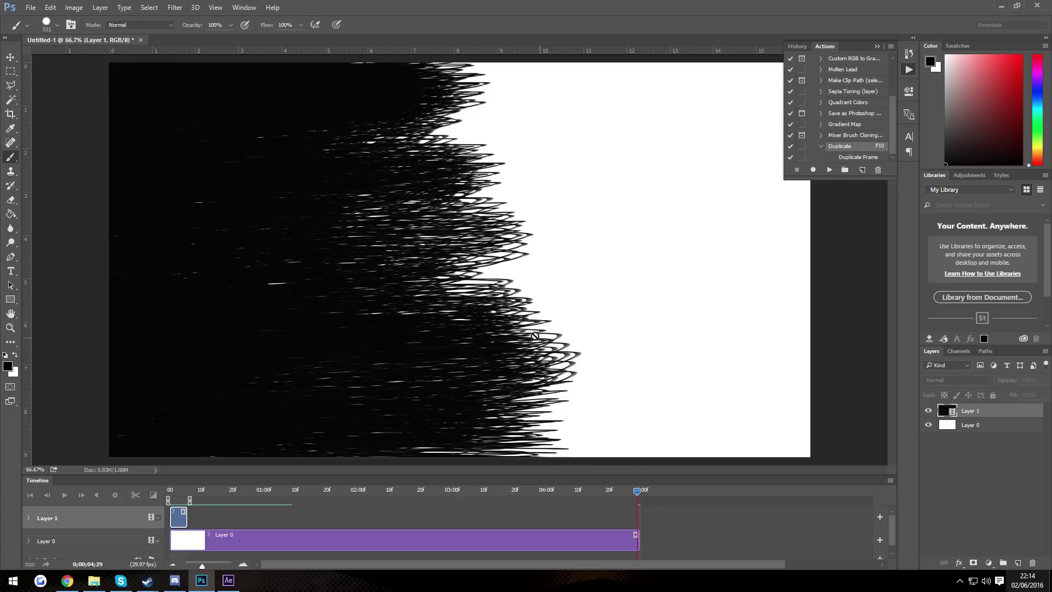
key(alt+Tab)
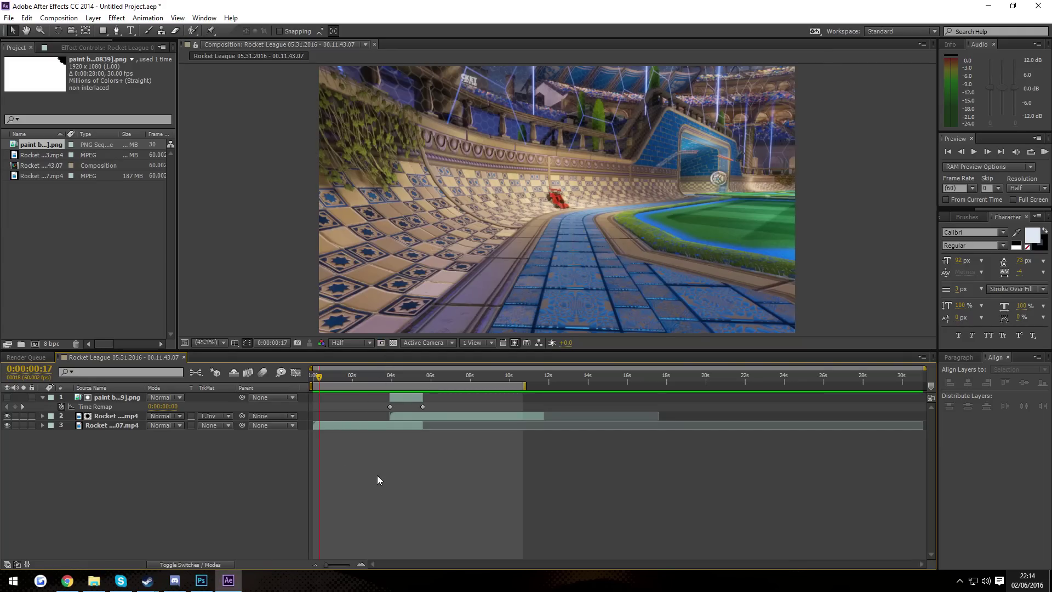
Delete the three layers from the old Rocket League composition and close its timeline
click(369, 425)
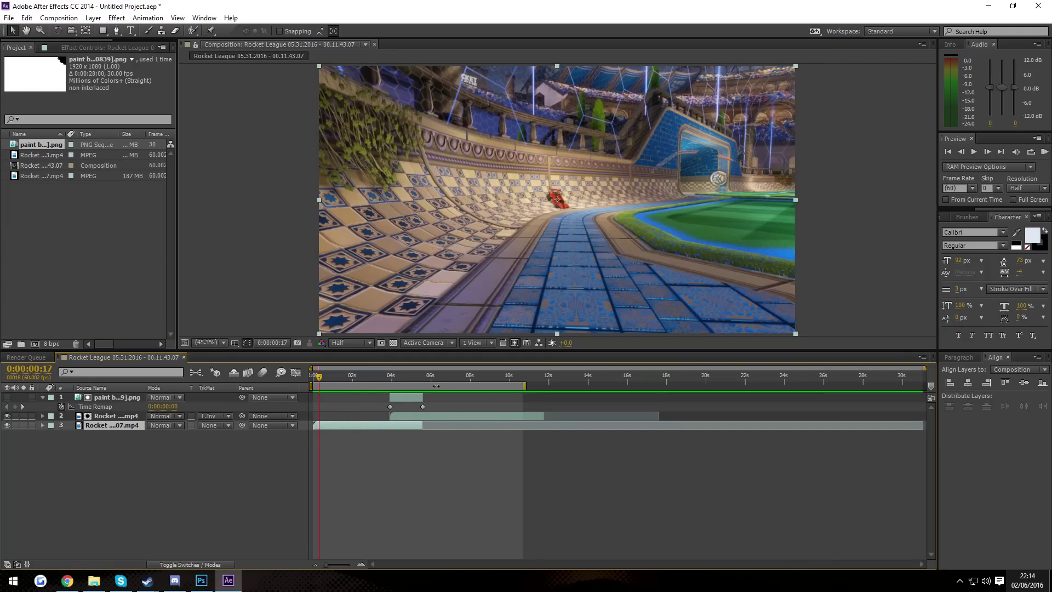
key(Delete)
click(406, 416)
key(Delete)
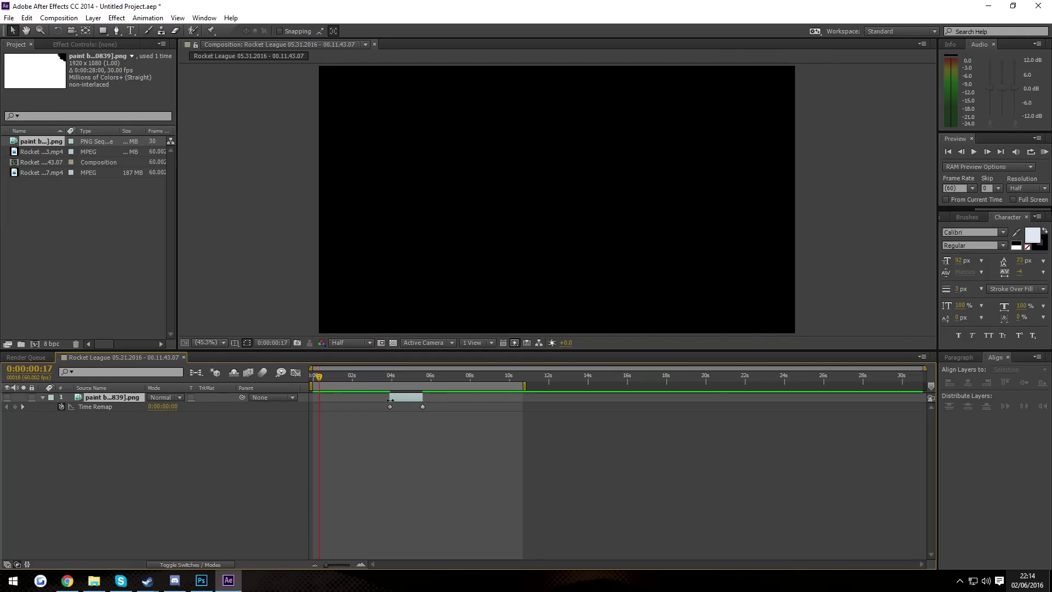
click(405, 397)
key(Delete)
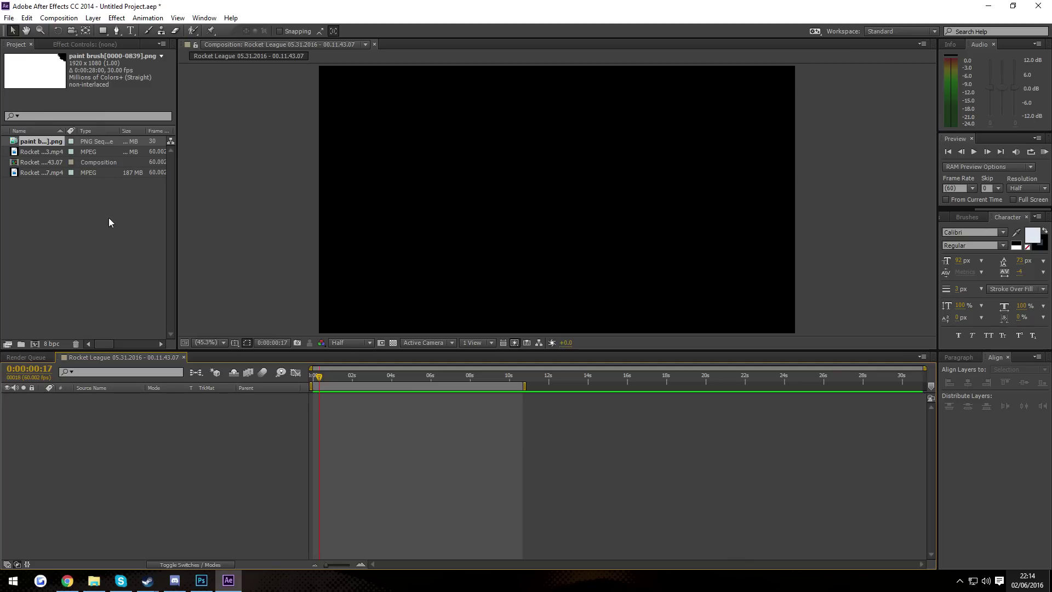
click(183, 357)
Create a new 1920x1080 composition, Comp 1, at 60 fps
click(35, 344)
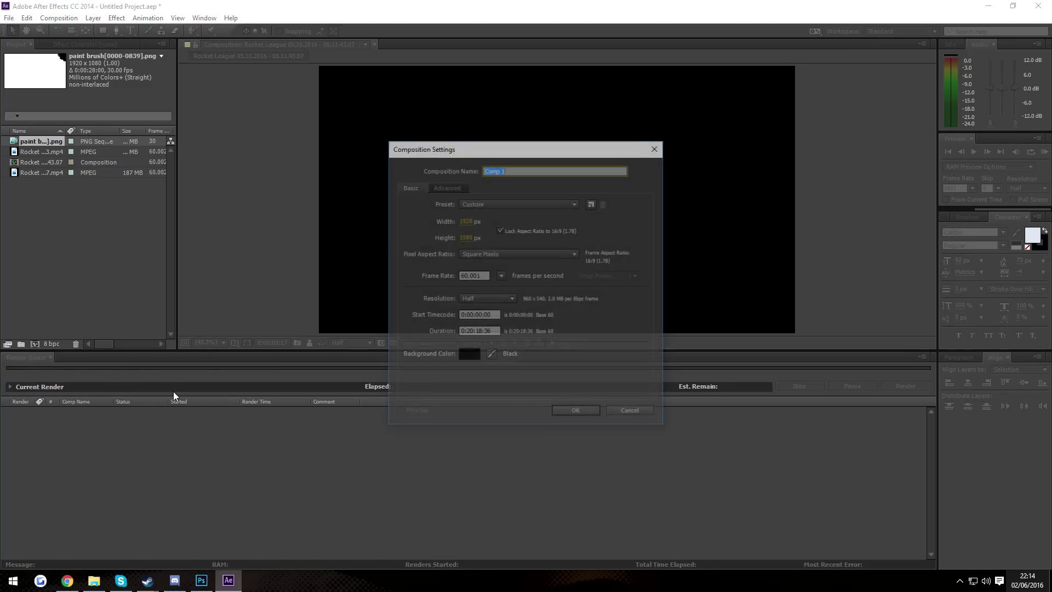
click(485, 274)
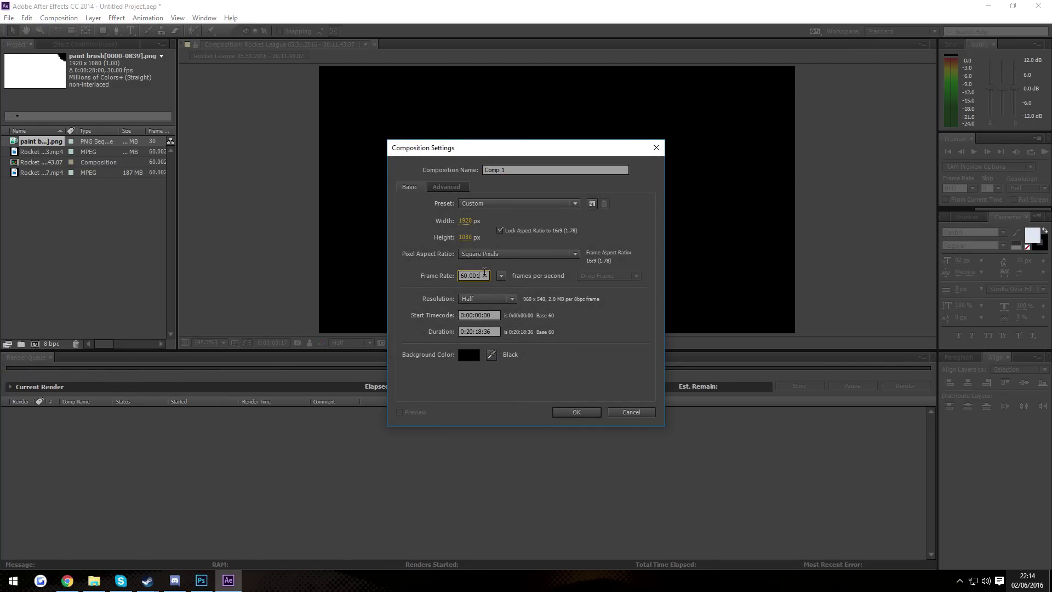
click(567, 413)
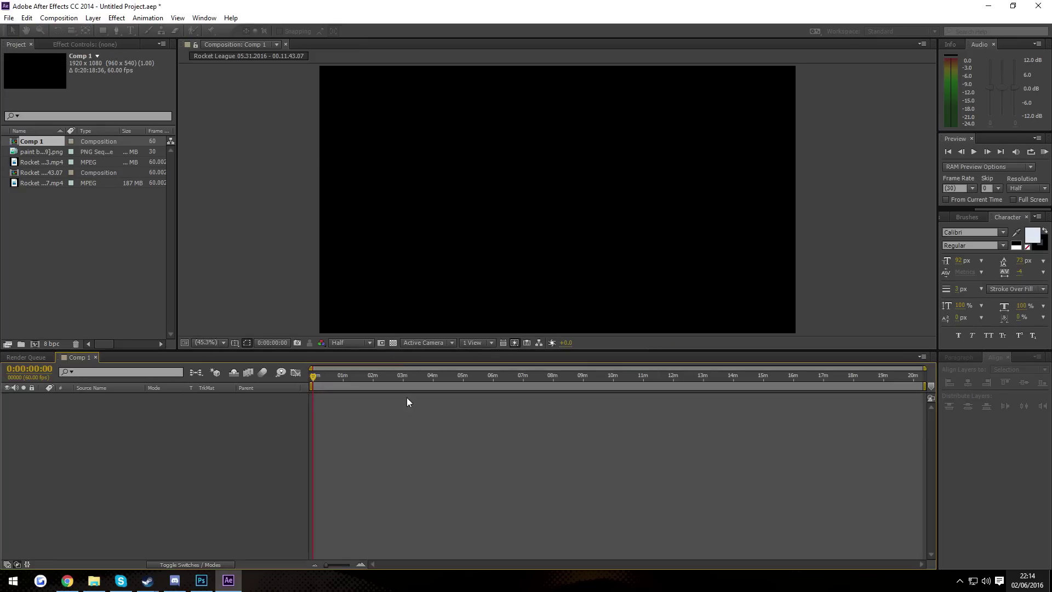
Add both Rocket League gameplay clips to Comp 1 and shift layer 1 to start later
click(42, 162)
key(ctrl+/)
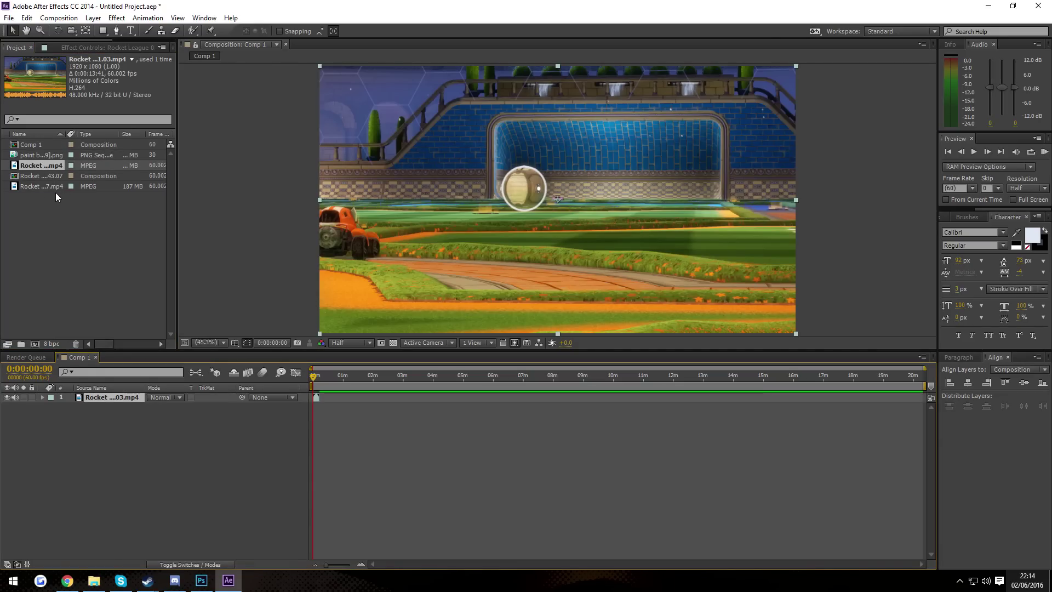
drag(55, 187, 91, 464)
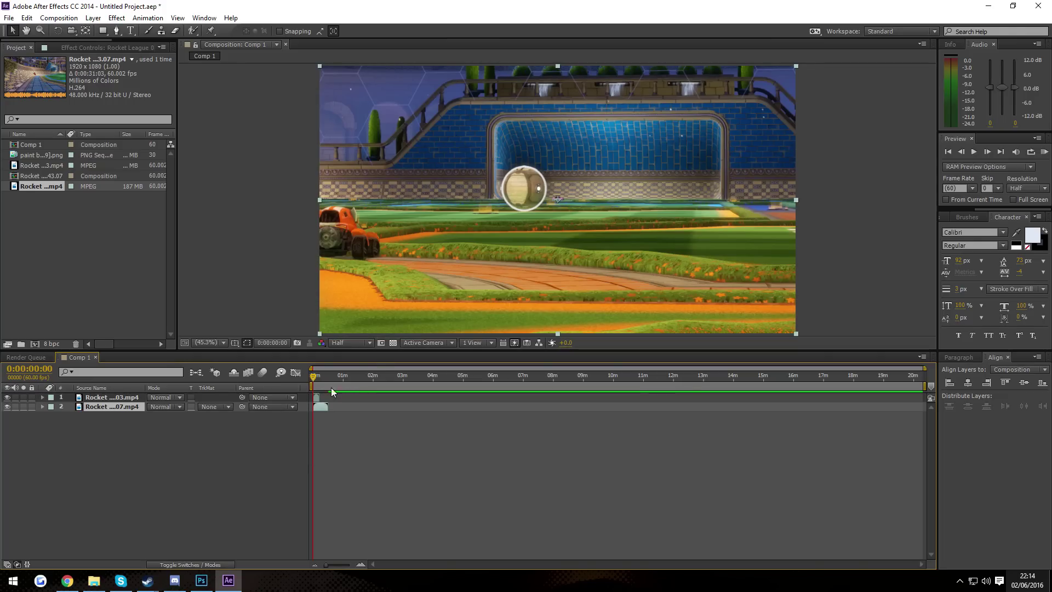
drag(925, 369, 389, 396)
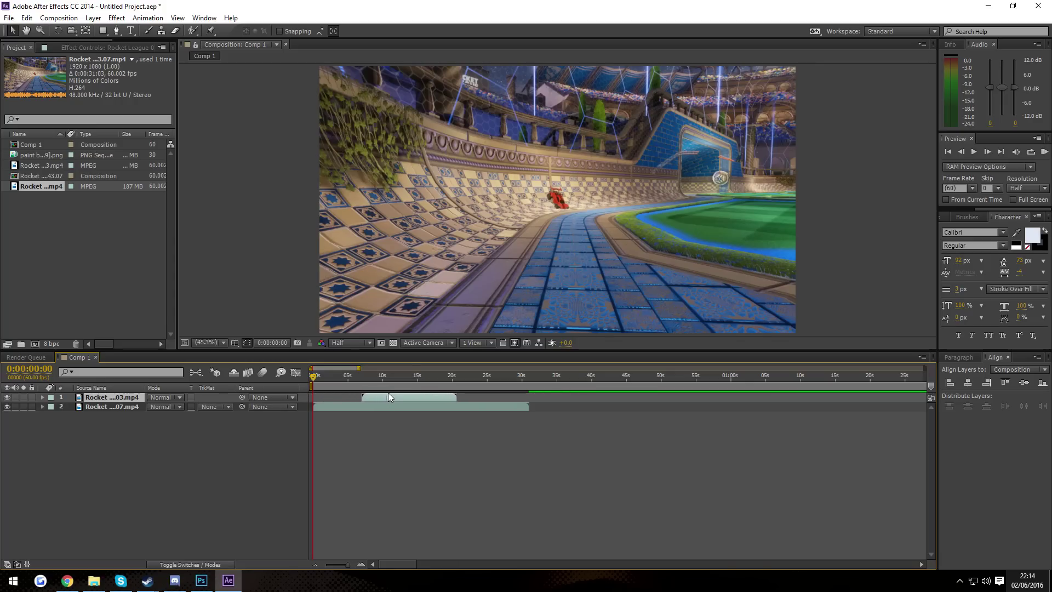
click(122, 219)
Import Untitled-10000.png from D:\YOUTUBE VIDS\AE Tutorial\Photoshop Transition as a PNG sequence
right_click(93, 266)
mouse_move(145, 322)
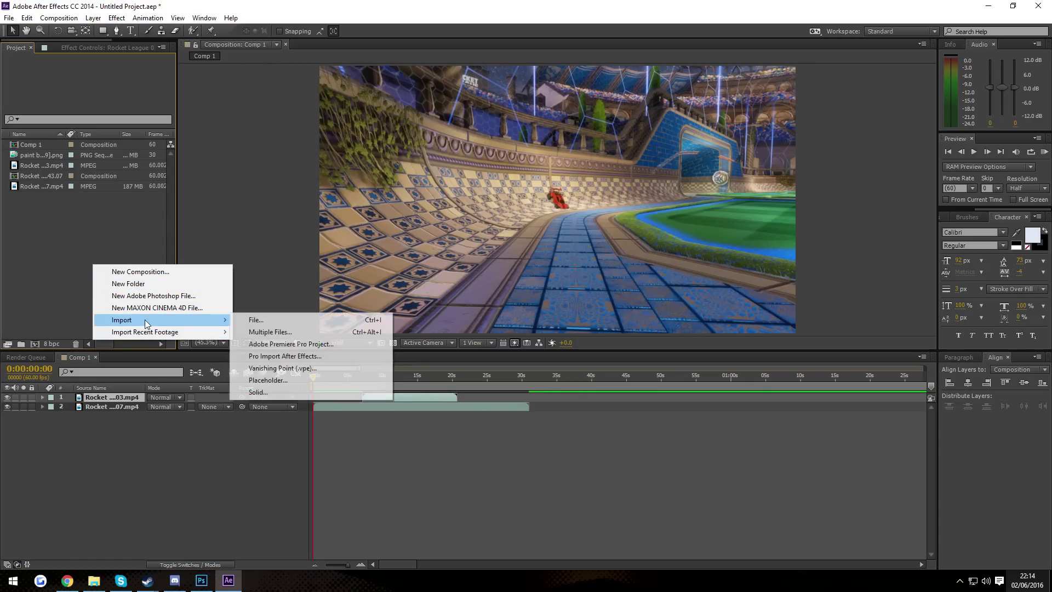
right_click(52, 275)
mouse_move(101, 334)
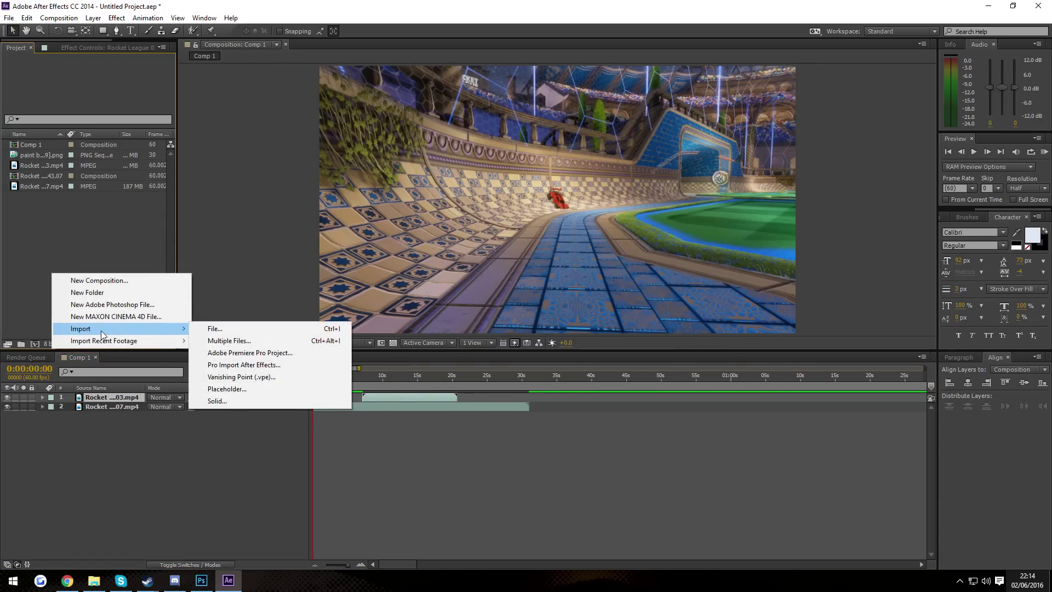
click(230, 328)
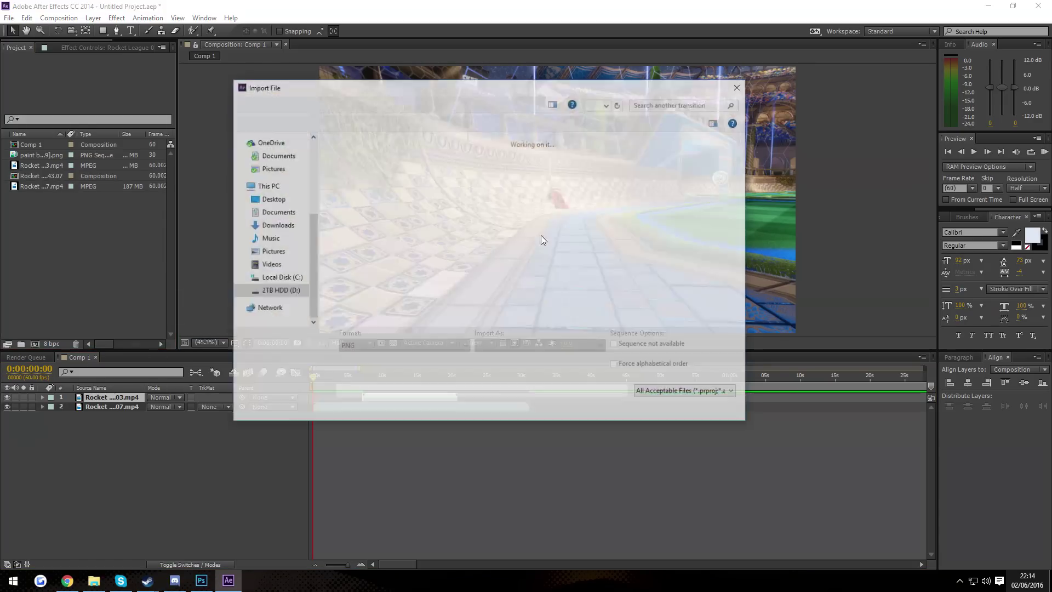
click(276, 291)
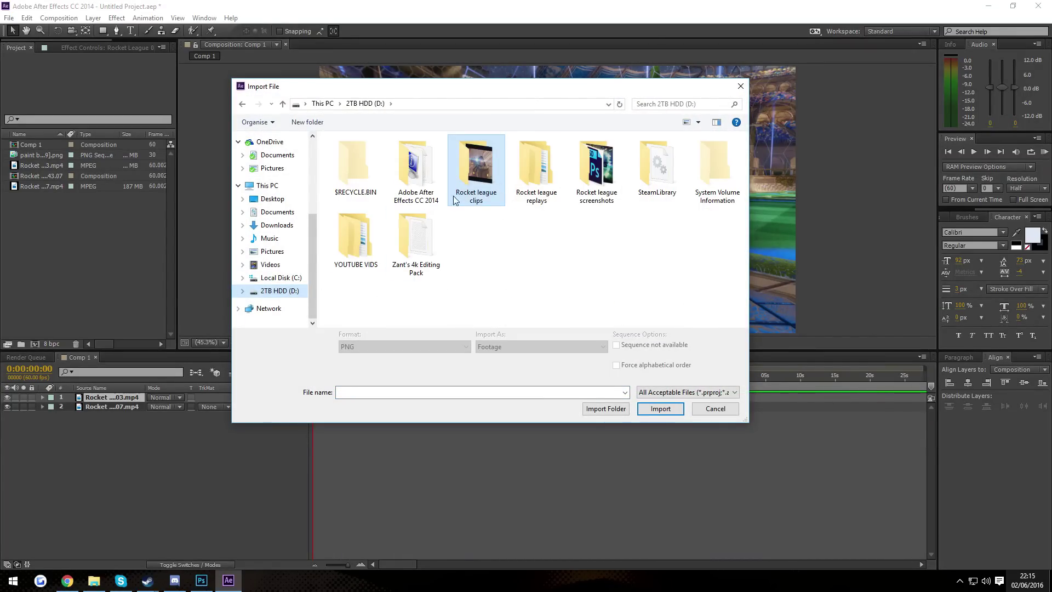
double_click(356, 236)
double_click(359, 154)
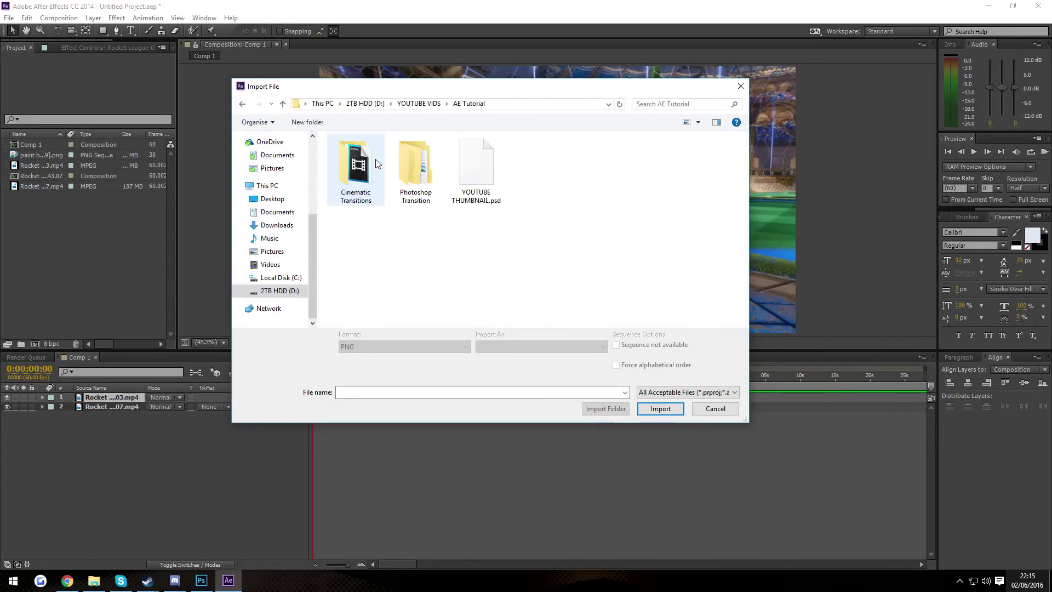
double_click(416, 167)
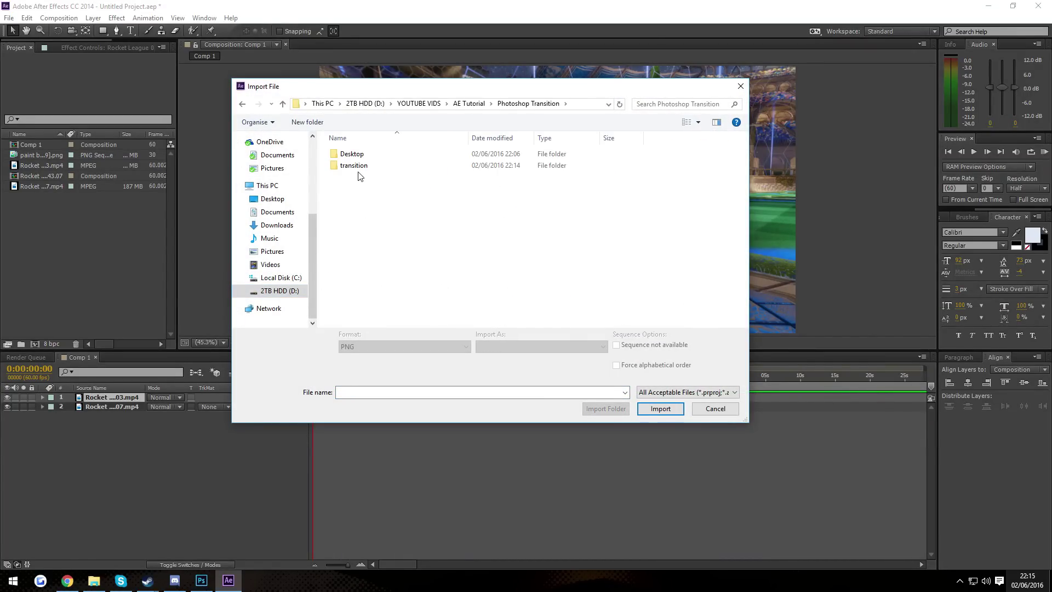
double_click(356, 165)
click(354, 171)
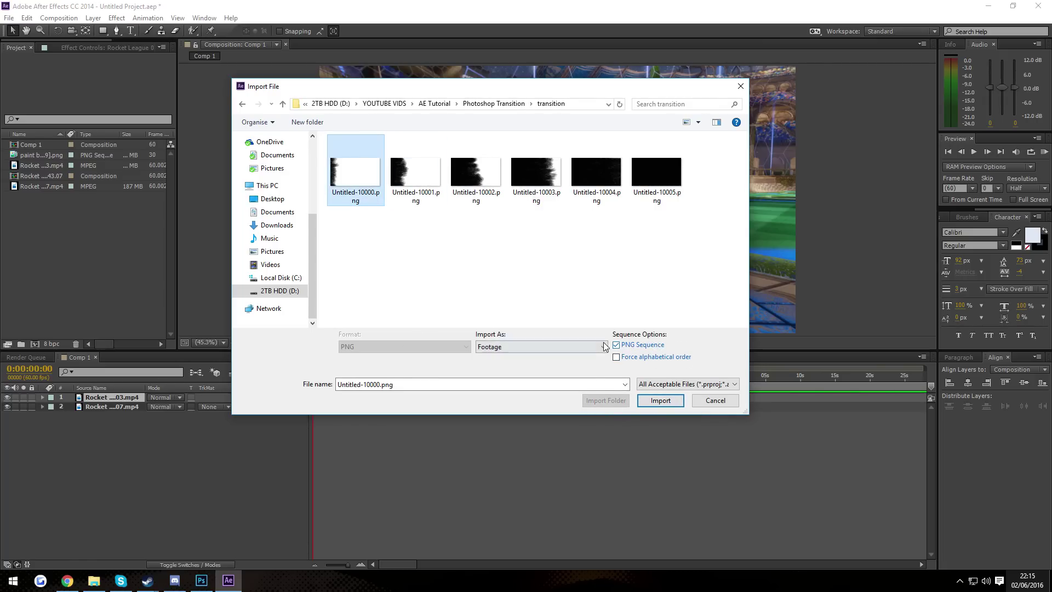
click(664, 404)
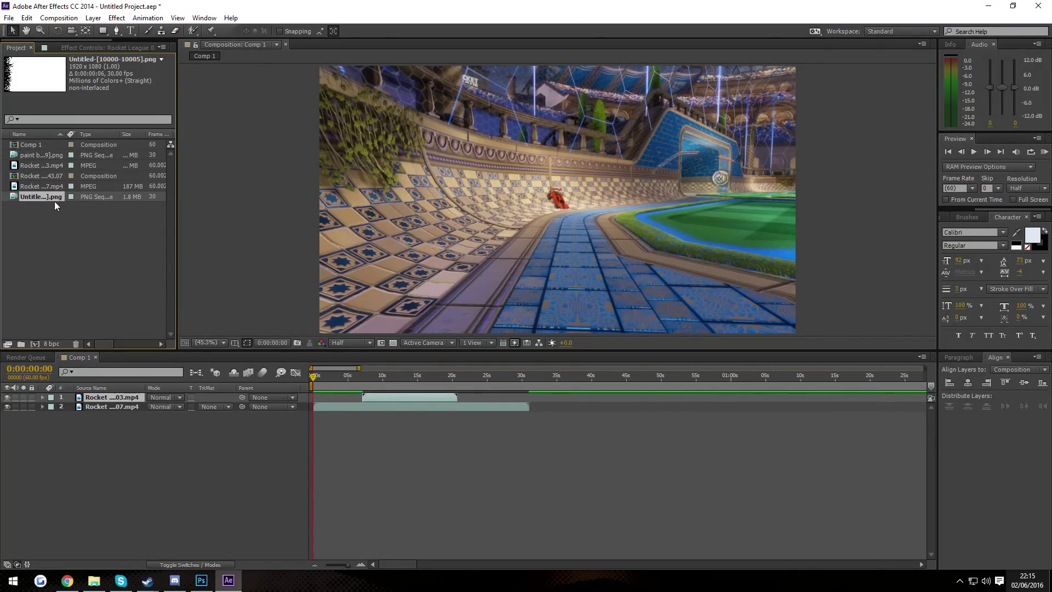
Add the PNG sequence to the timeline and make layer 2 start near 5.6 seconds
drag(54, 202, 322, 369)
drag(528, 377, 525, 376)
drag(586, 406, 529, 404)
Time-stretch the brush-stroke PNG layer to a longer duration
click(123, 398)
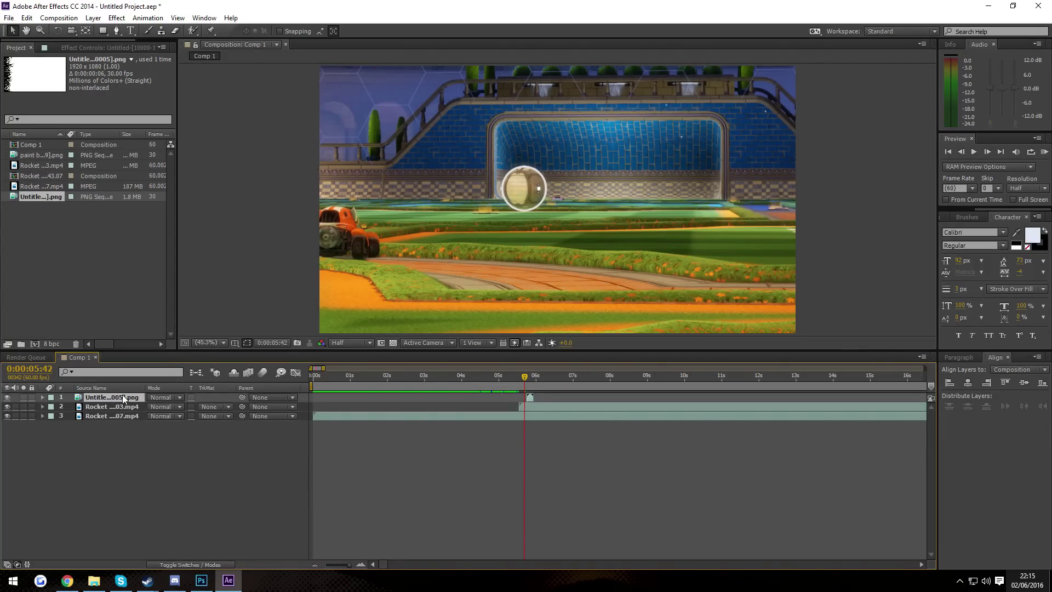
right_click(529, 397)
mouse_move(578, 205)
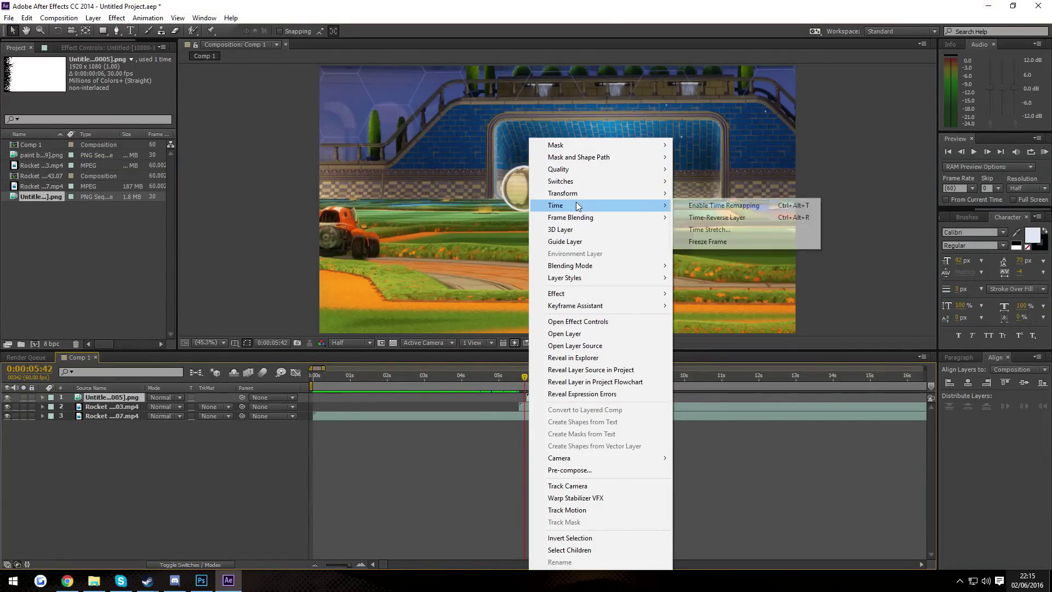
click(712, 230)
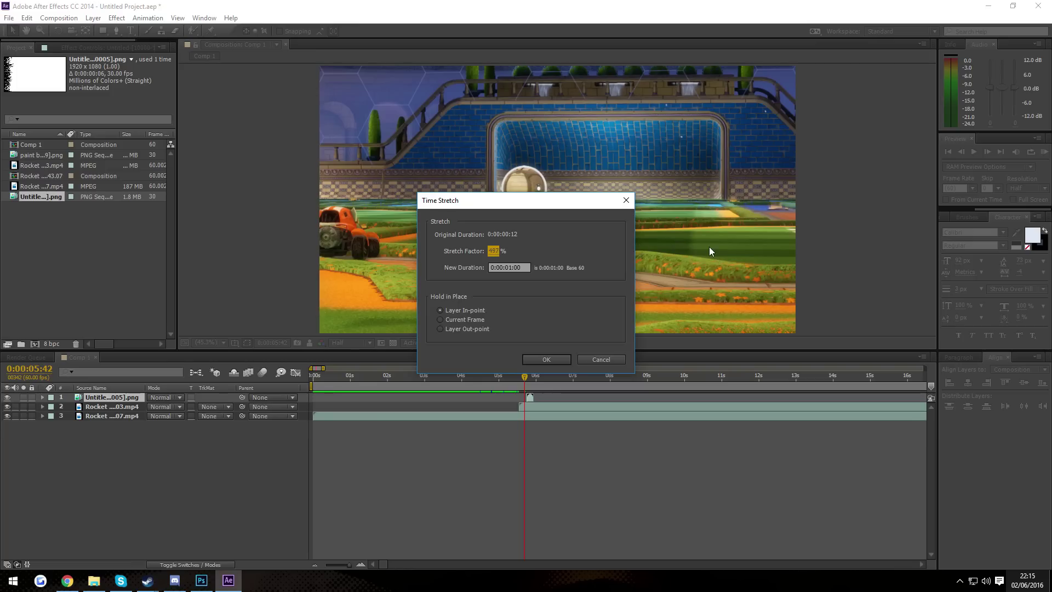
click(546, 359)
mouse_move(524, 376)
mouse_down()
mouse_move(493, 377)
mouse_move(557, 370)
mouse_move(491, 378)
mouse_move(579, 366)
mouse_move(494, 366)
mouse_move(556, 353)
mouse_move(514, 364)
mouse_up()
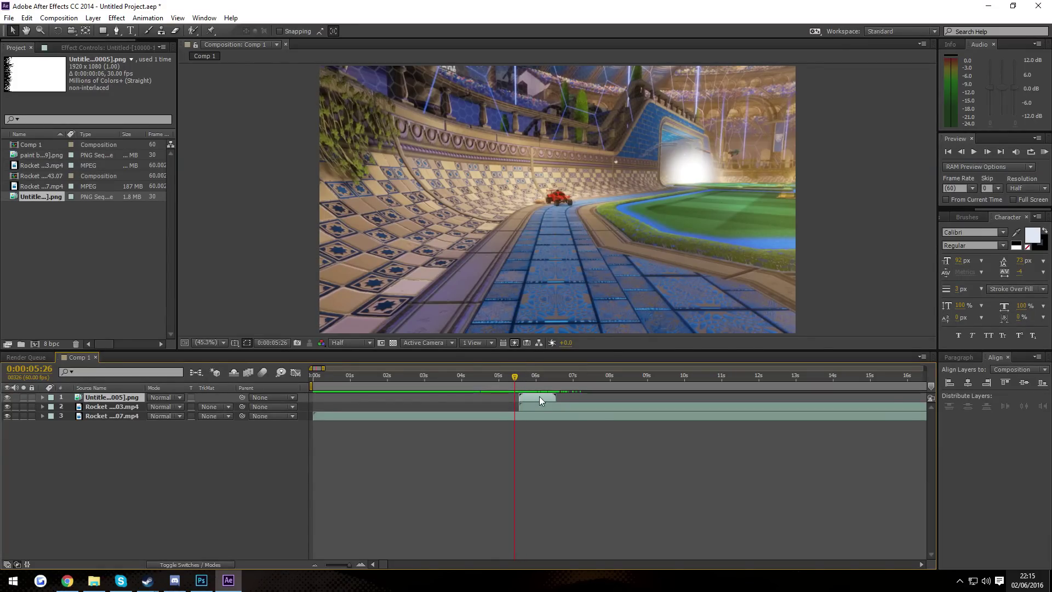
Trim the first gameplay clip's out point to where the stroke sequence ends
click(556, 376)
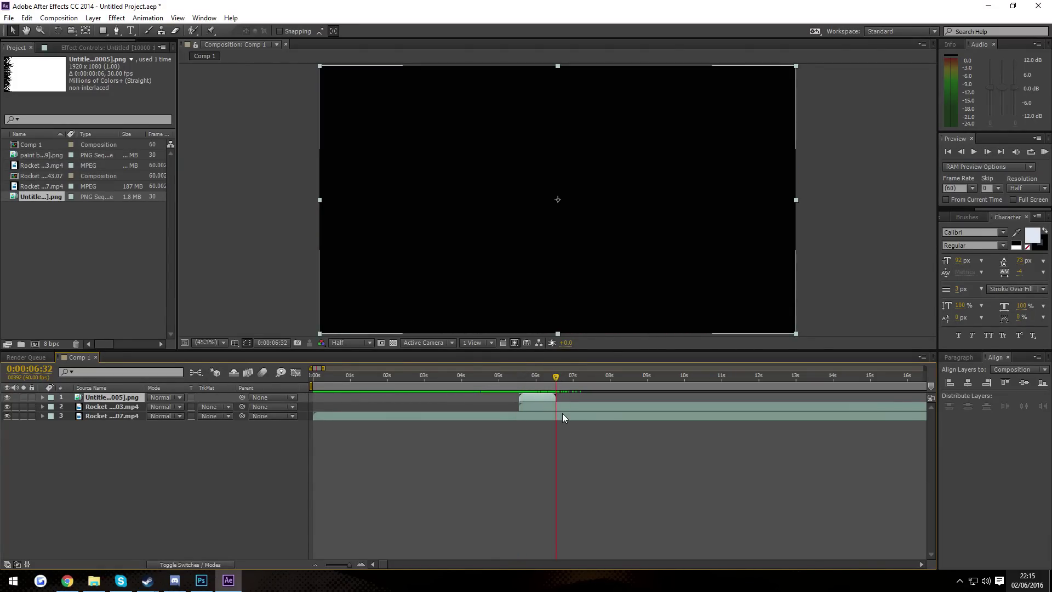
click(563, 414)
key(alt+bracketright)
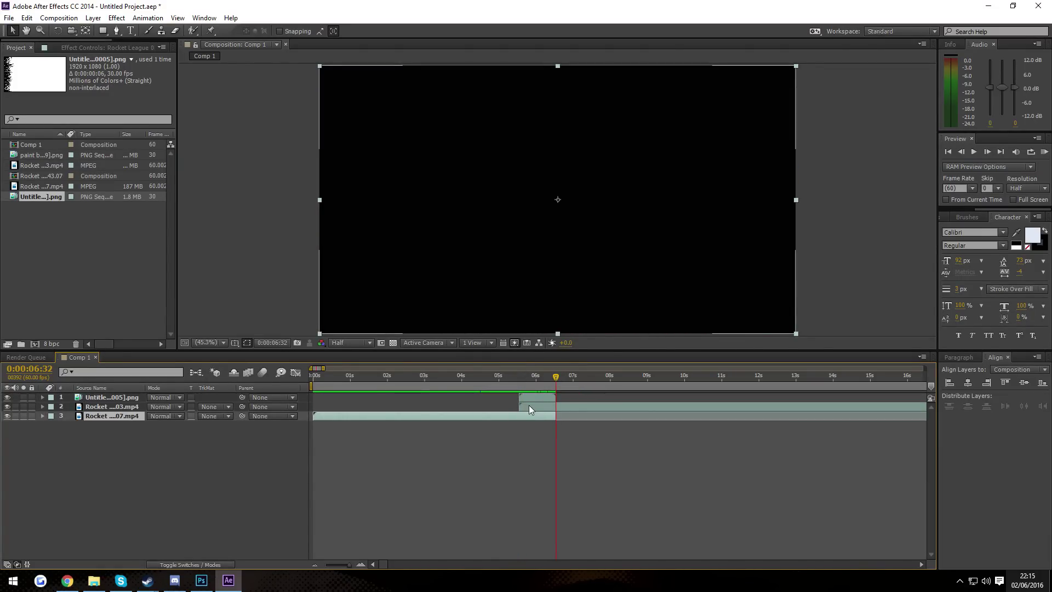
Hide the brush-stroke layer with the playhead back at about 5.5 seconds
click(519, 376)
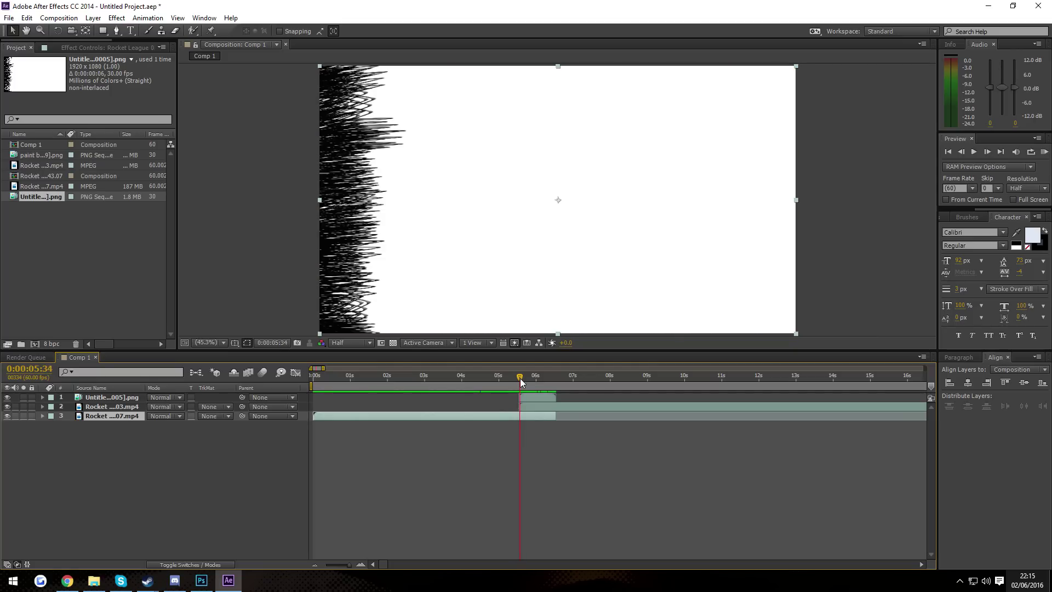
click(117, 436)
click(140, 406)
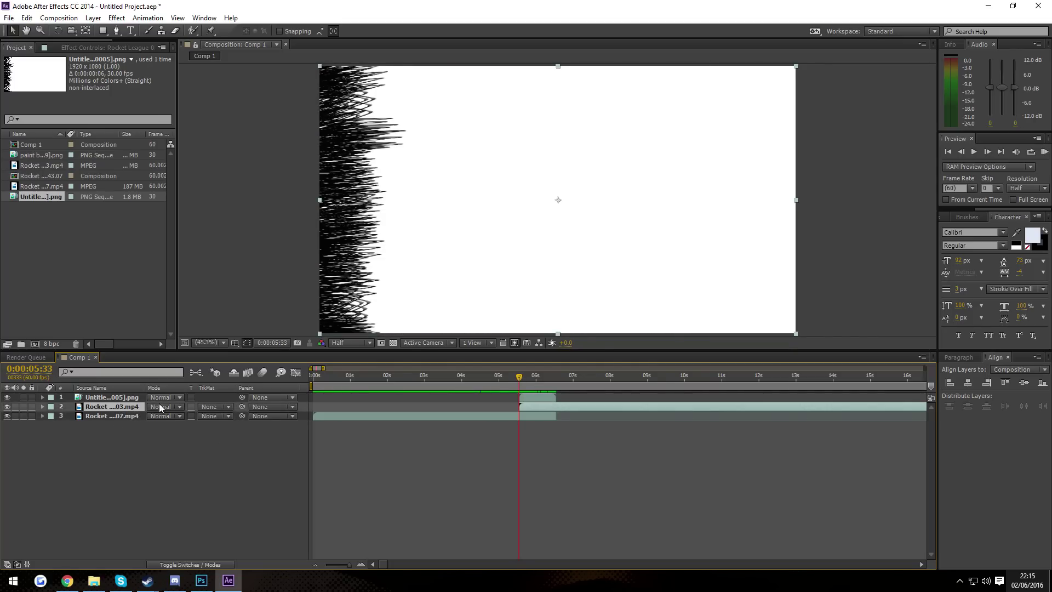
click(170, 406)
key(Escape)
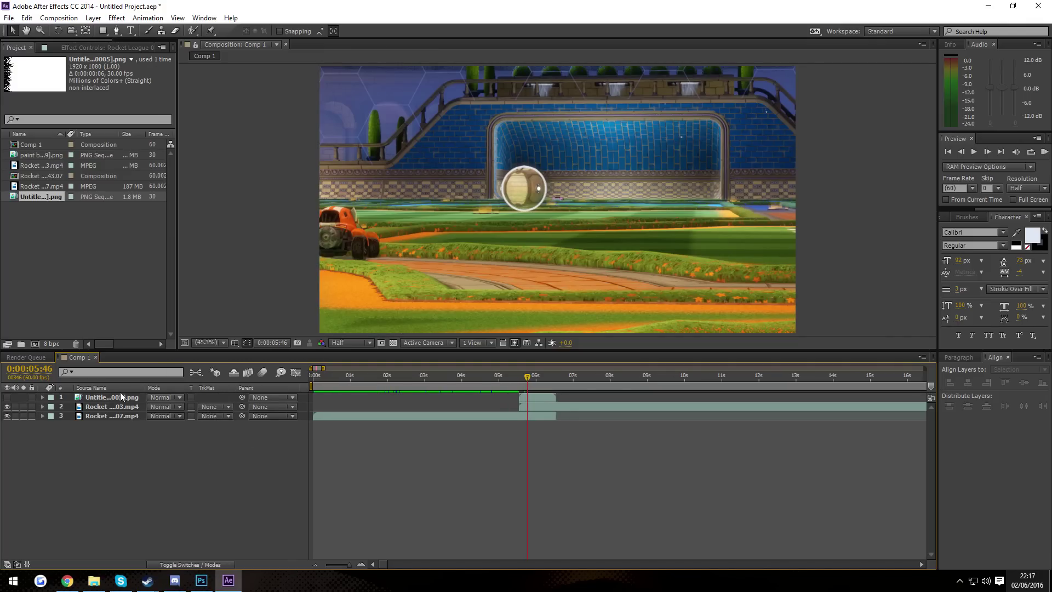
Set the second gameplay clip's track matte to Luma Inverted using the PNG sequence
click(118, 406)
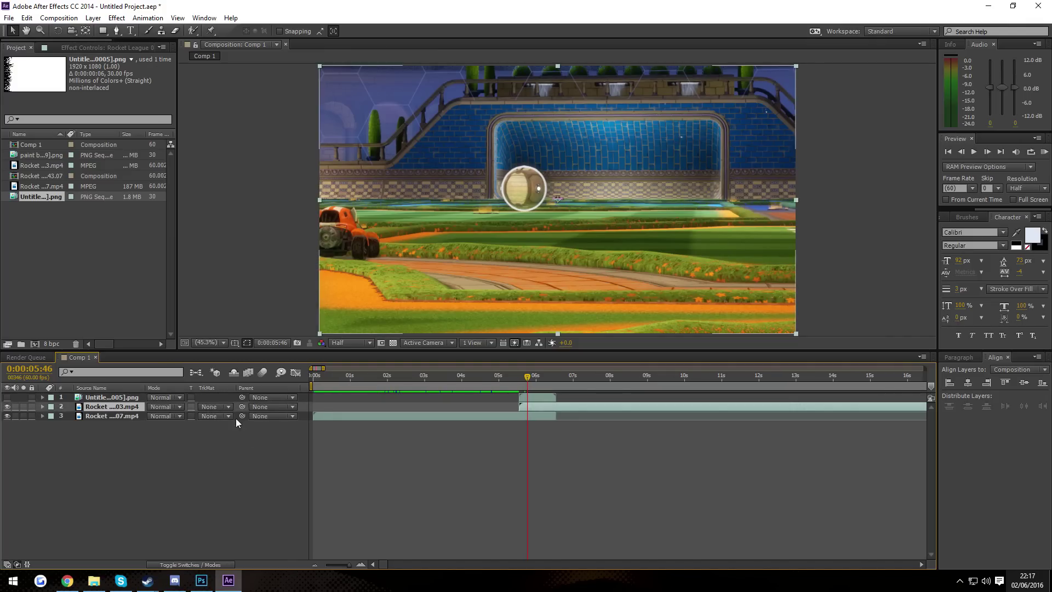
click(510, 416)
click(215, 443)
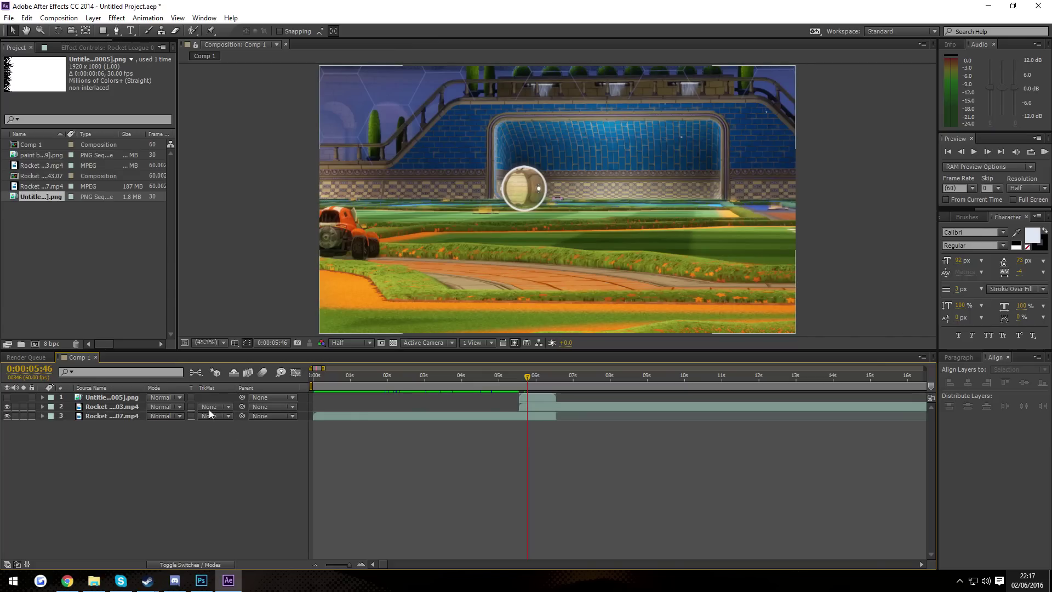
click(214, 406)
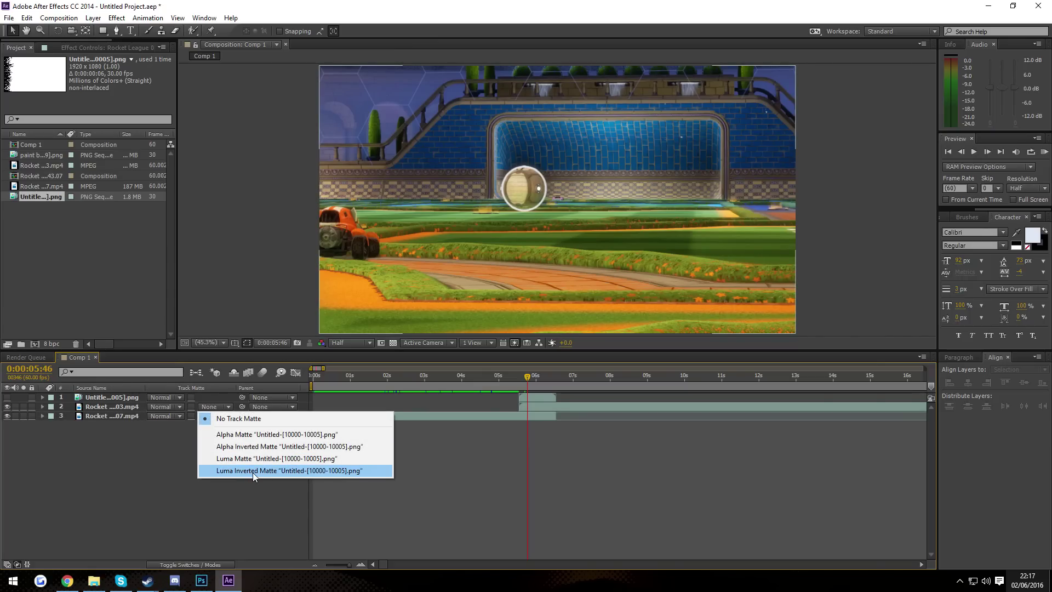
click(252, 473)
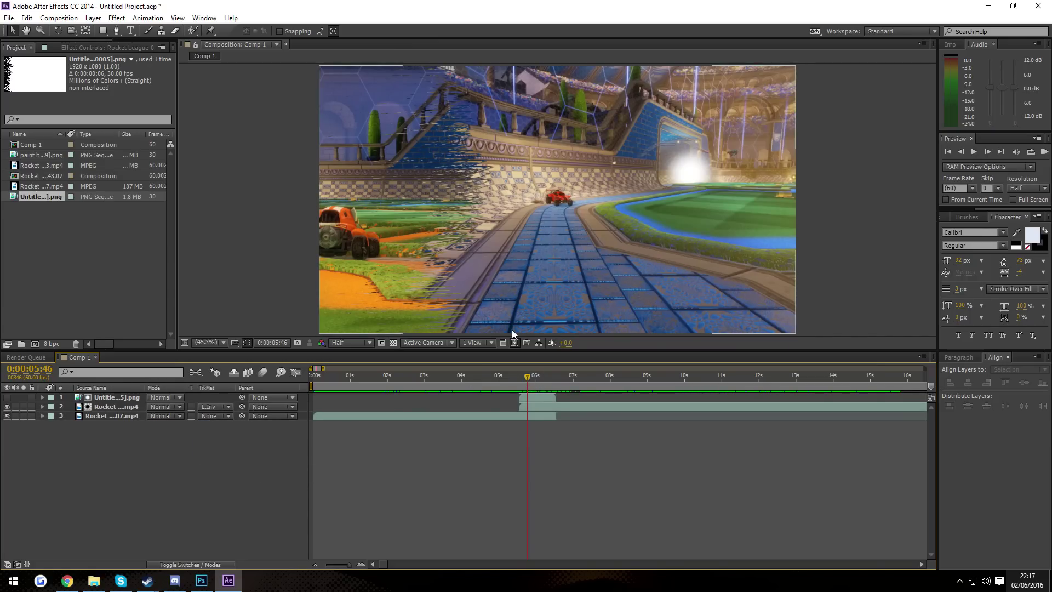
Compare the result with a plain Luma Matte, then return to Luma Inverted Matte
click(534, 406)
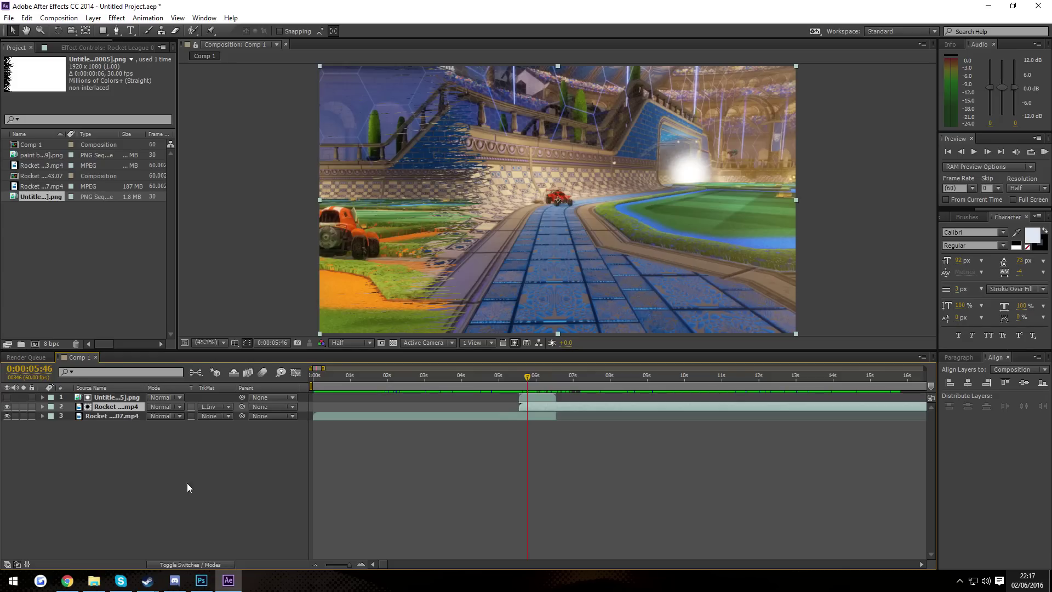
click(214, 407)
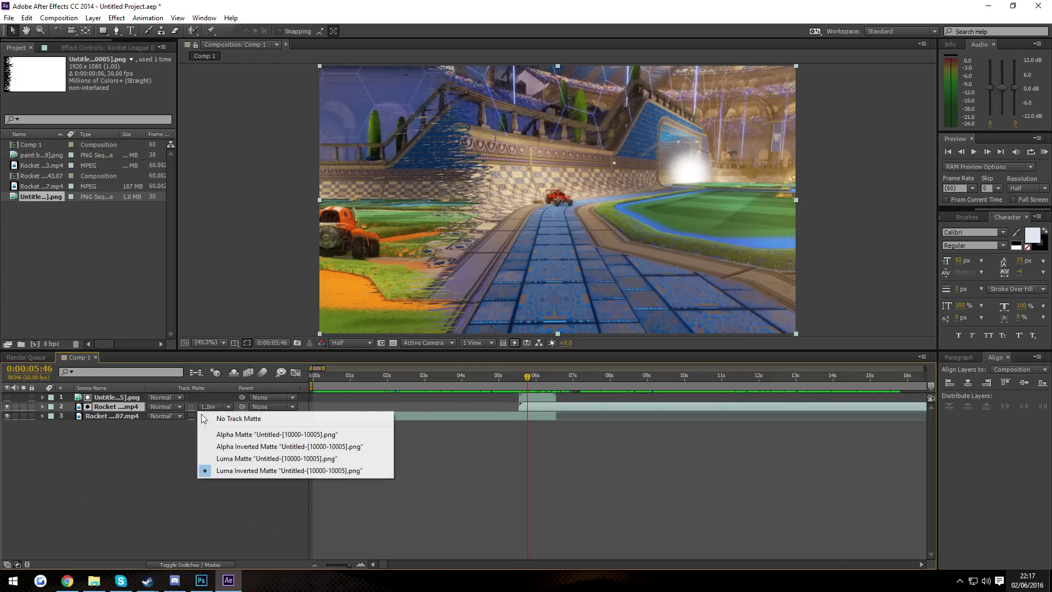
click(230, 458)
click(214, 408)
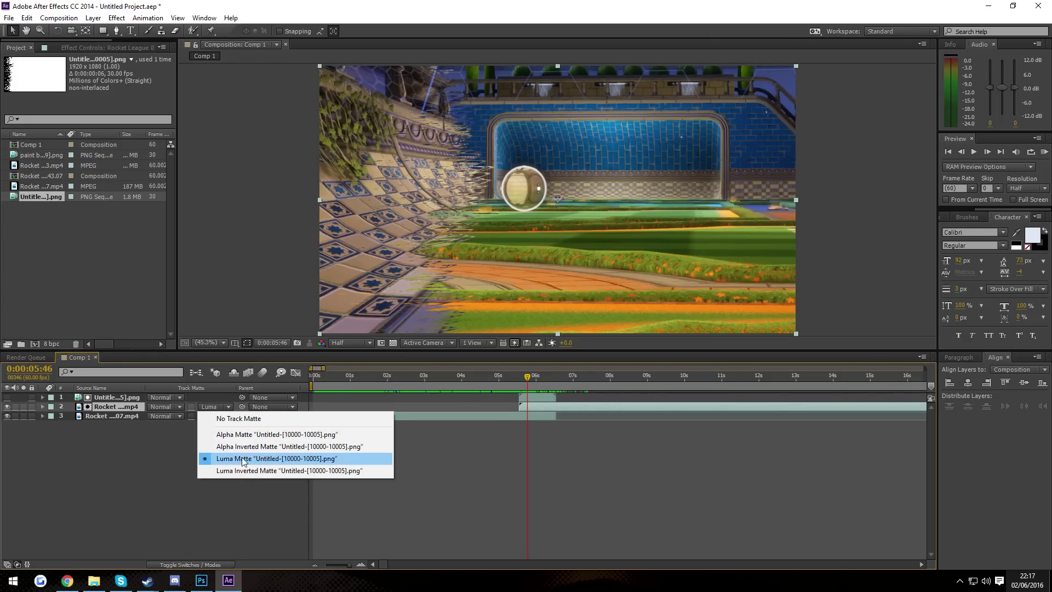
click(241, 469)
drag(531, 378, 485, 377)
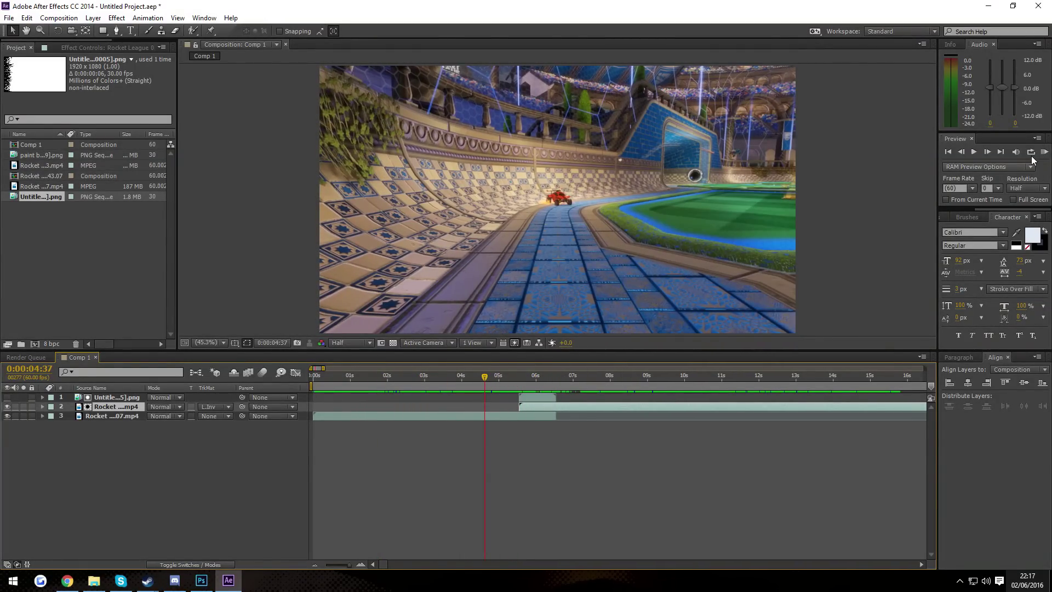
click(1045, 152)
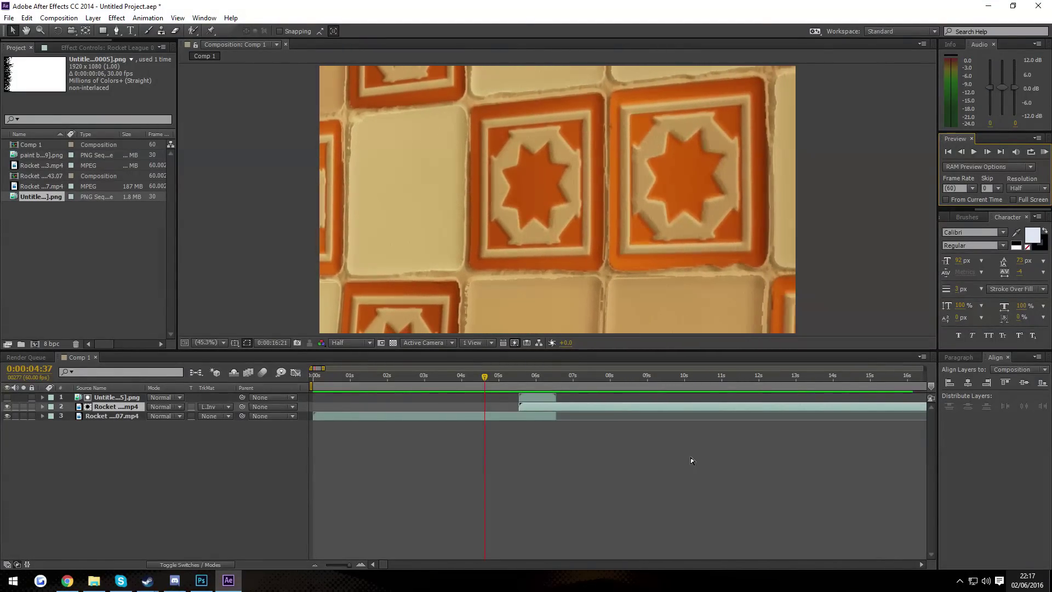
click(1045, 153)
click(1046, 153)
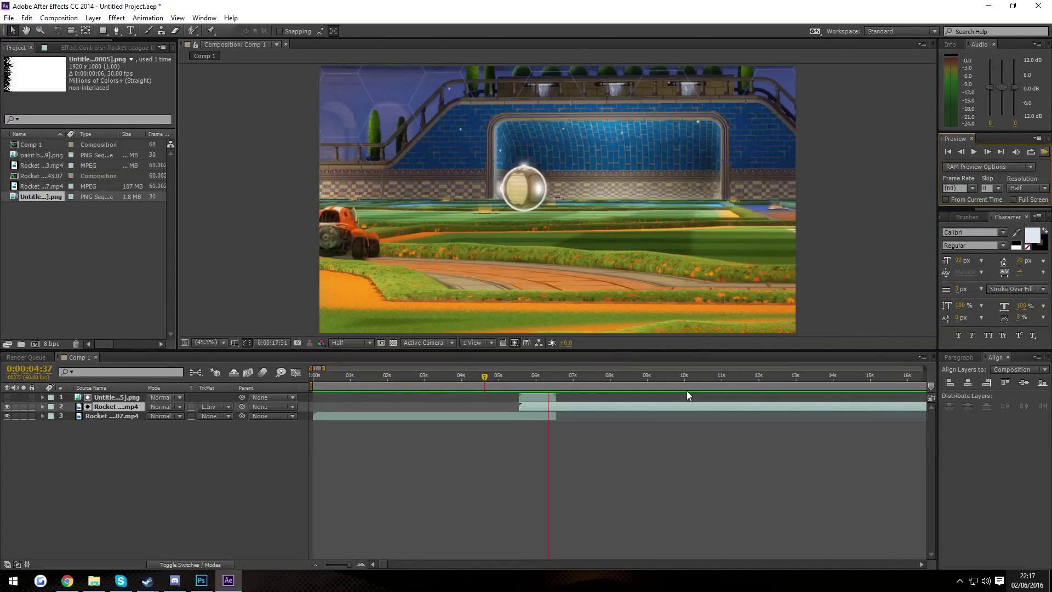
click(547, 389)
drag(510, 377, 550, 372)
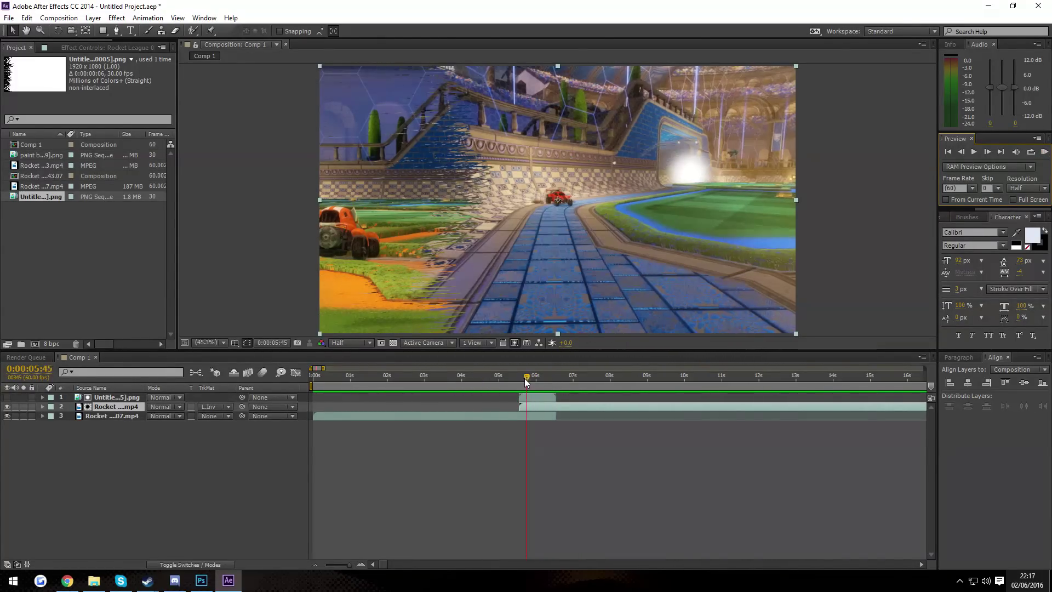
mouse_move(526, 382)
mouse_down()
mouse_move(547, 373)
mouse_move(500, 382)
mouse_move(550, 373)
mouse_move(526, 376)
mouse_move(547, 370)
mouse_move(537, 371)
mouse_up()
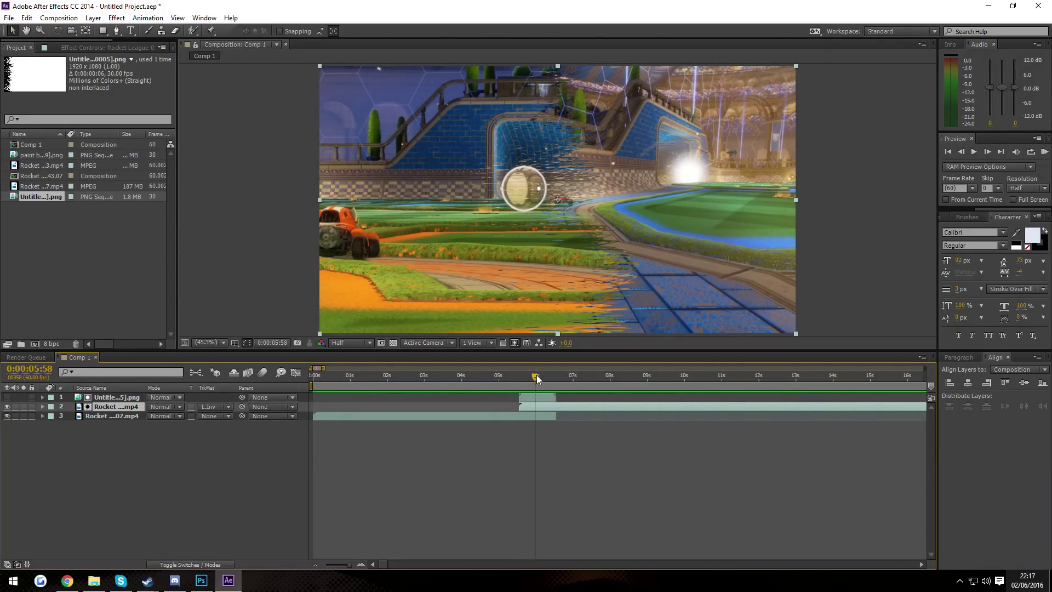
drag(537, 374, 554, 346)
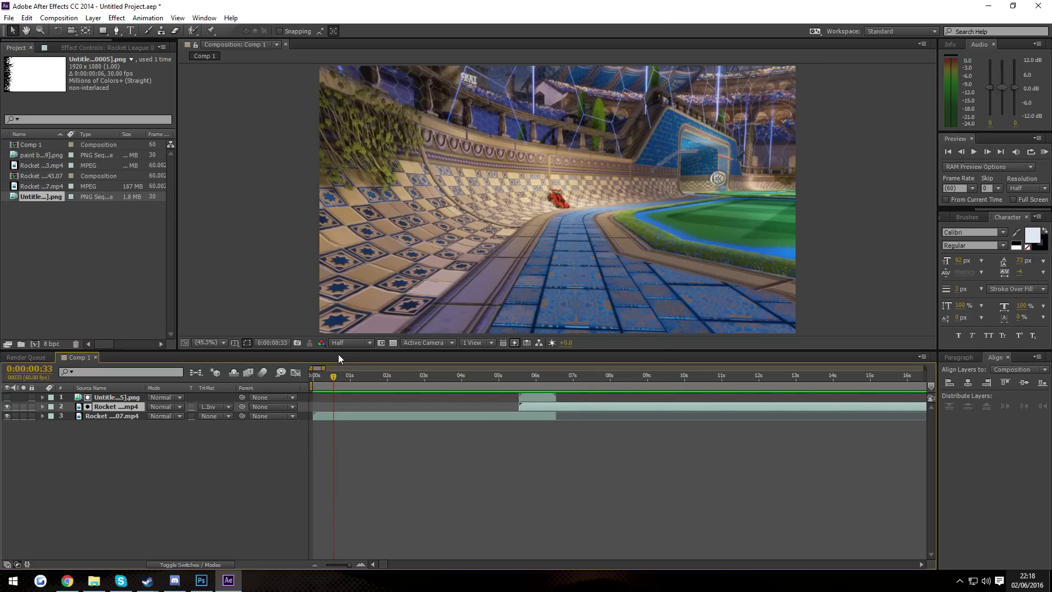
drag(333, 377, 450, 331)
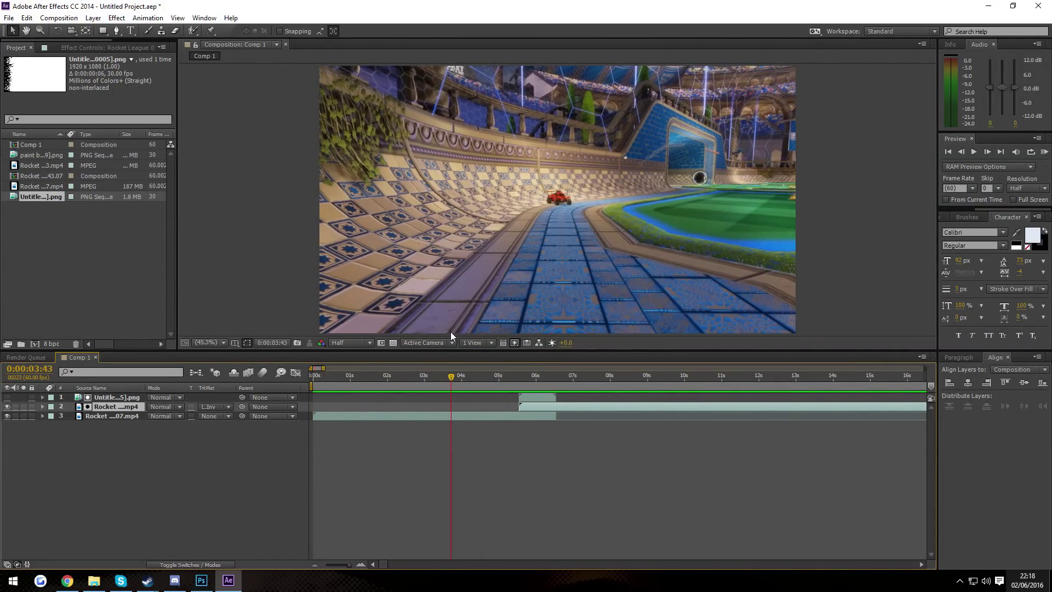
click(515, 376)
drag(517, 377, 513, 358)
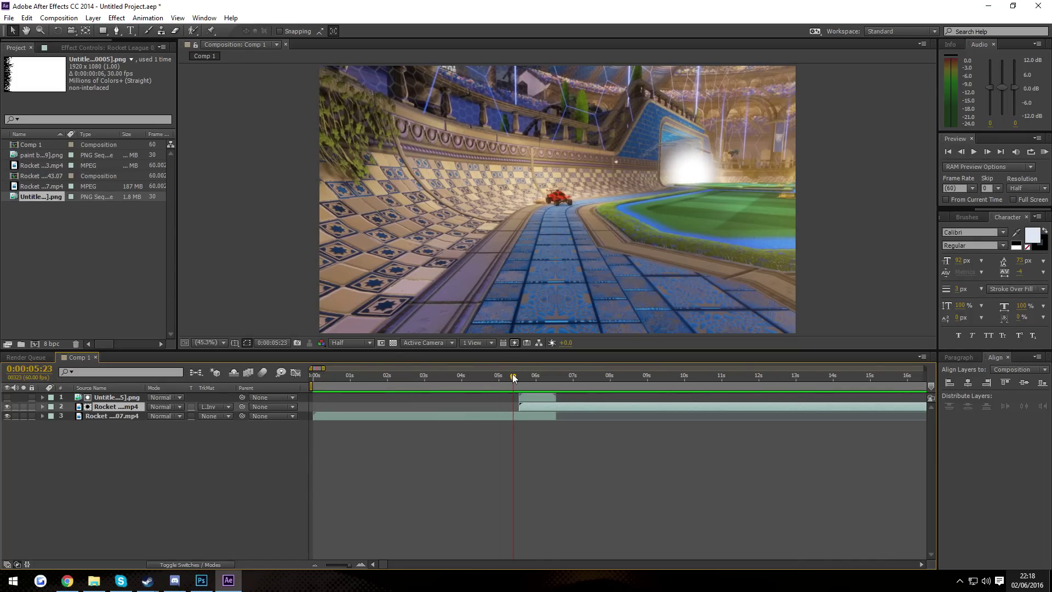
mouse_move(513, 377)
mouse_down()
mouse_move(547, 366)
mouse_move(502, 368)
mouse_up()
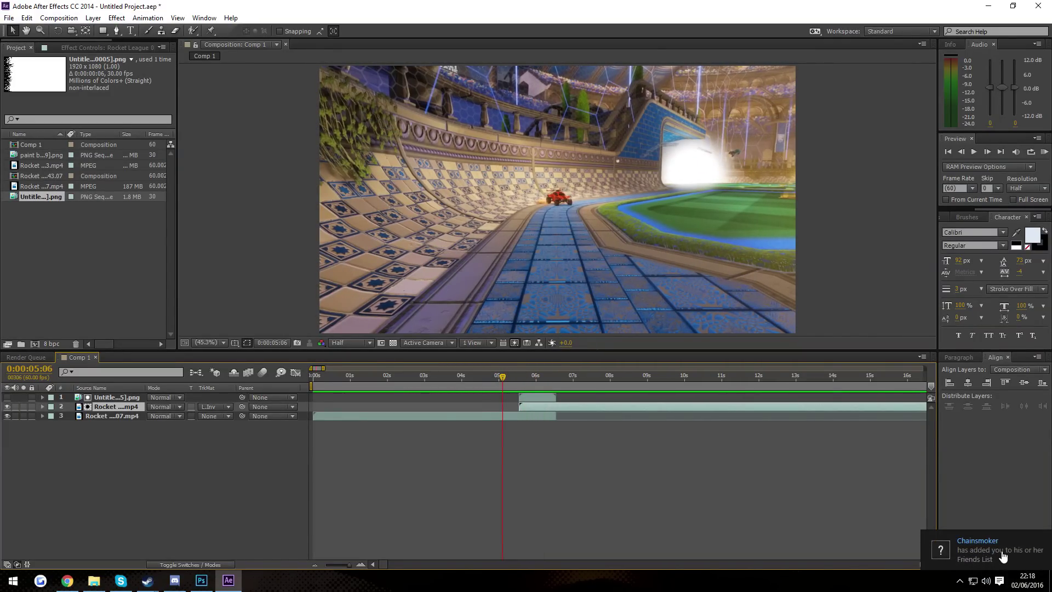